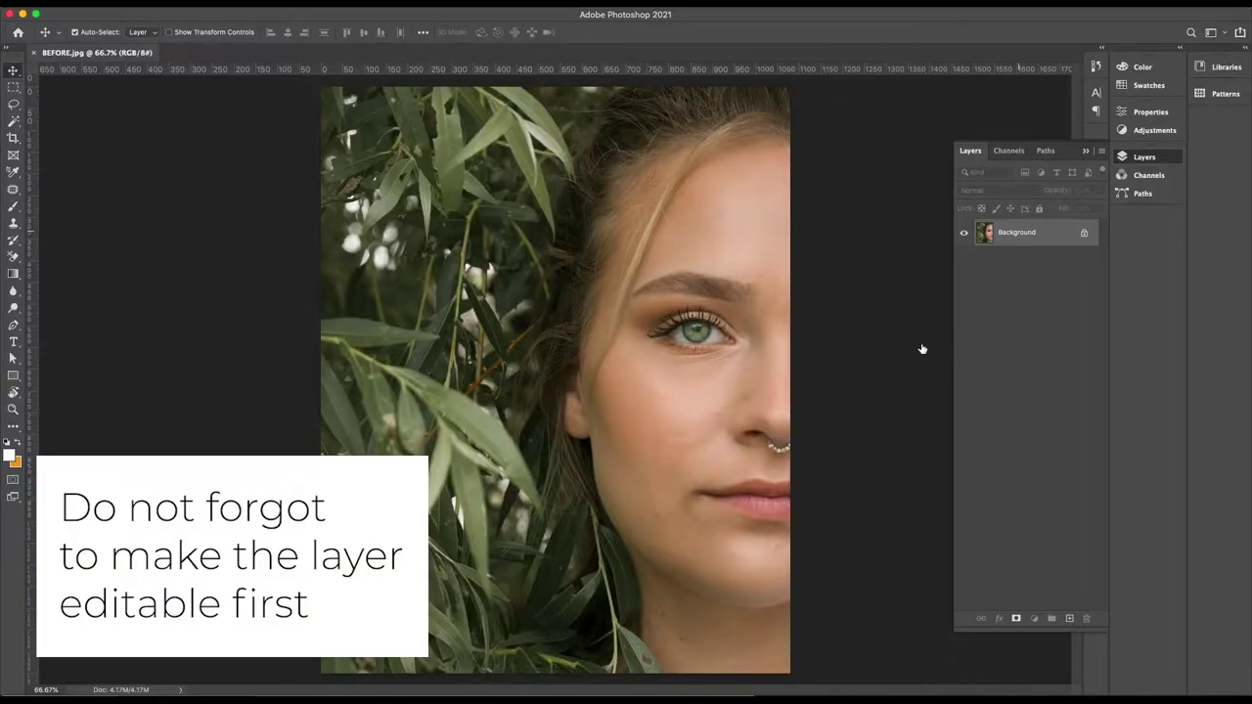
# Convert the Background into Layer 0 and wrap it in a group named 'Before'.
pyautogui.doubleClick(1015, 235)
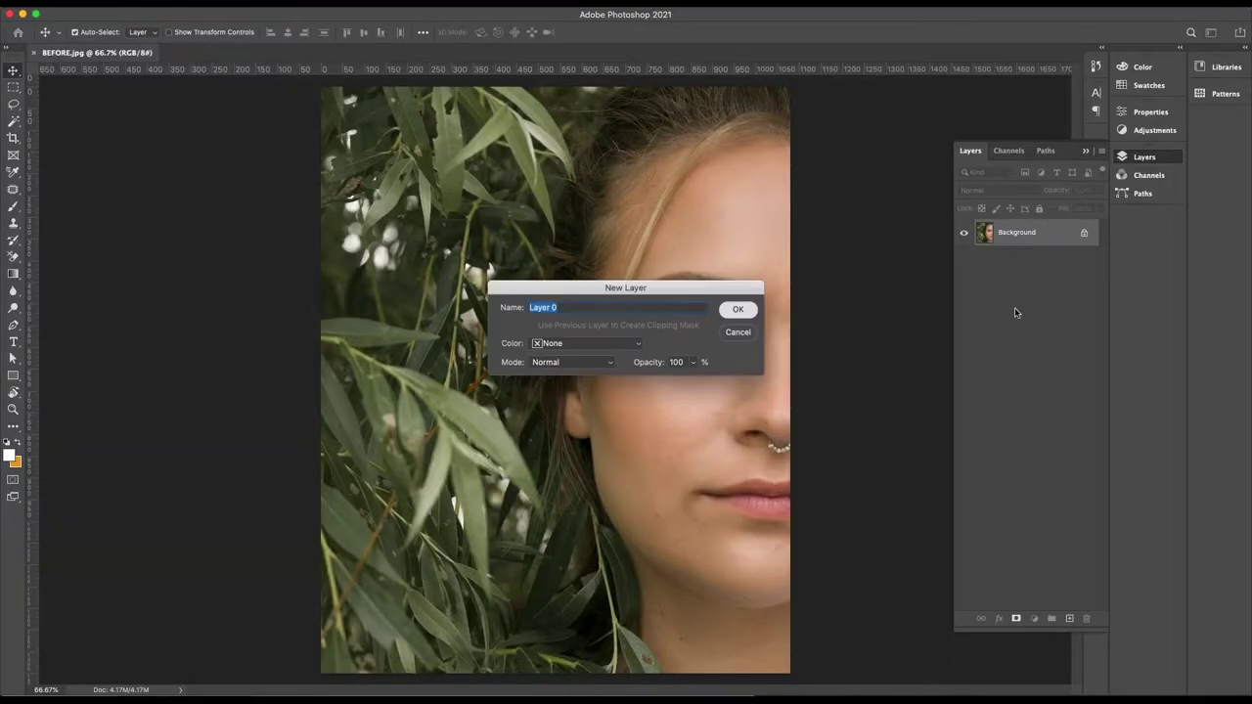
pyautogui.click(738, 309)
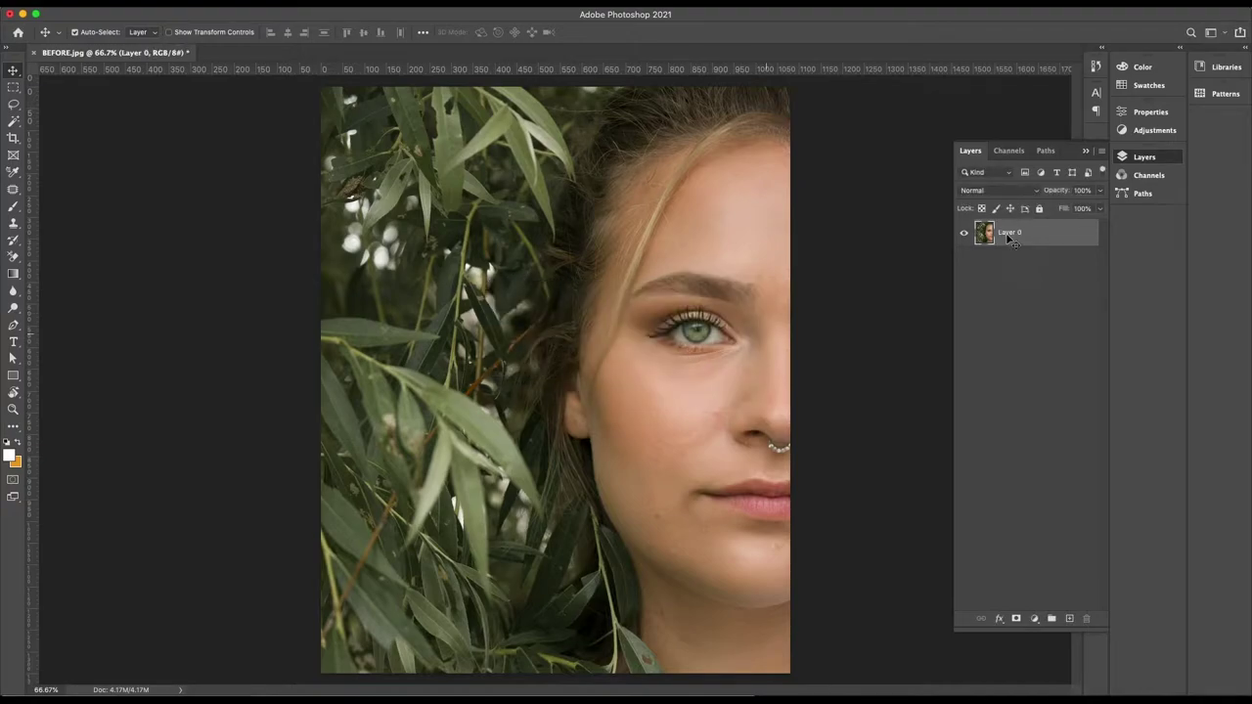
pyautogui.hotkey('ctrl', 'g')
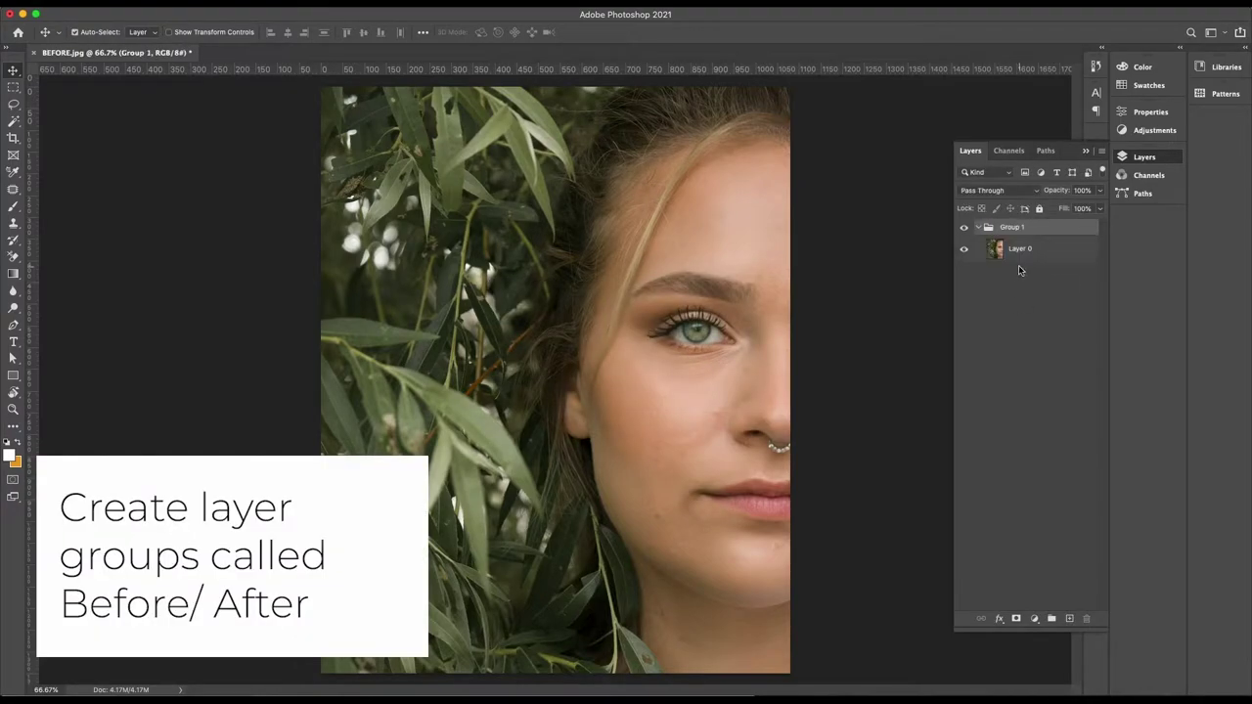
pyautogui.doubleClick(1013, 228)
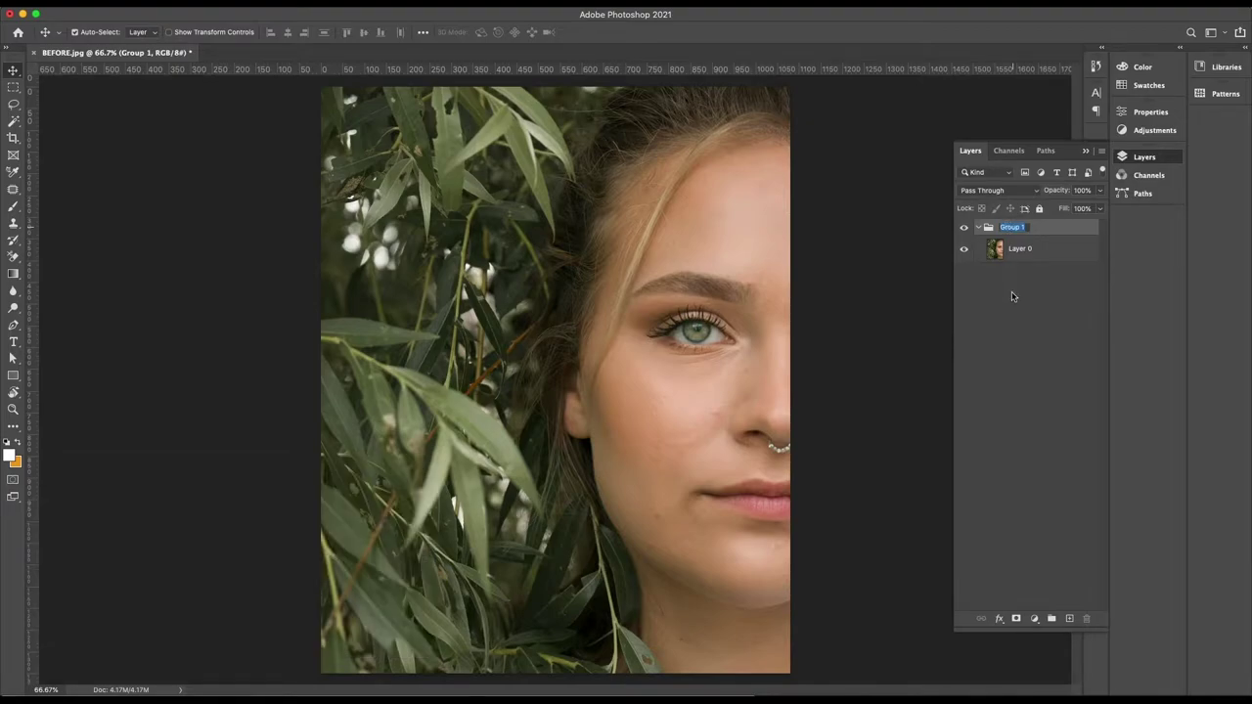
pyautogui.write('Befo')
pyautogui.click(982, 228)
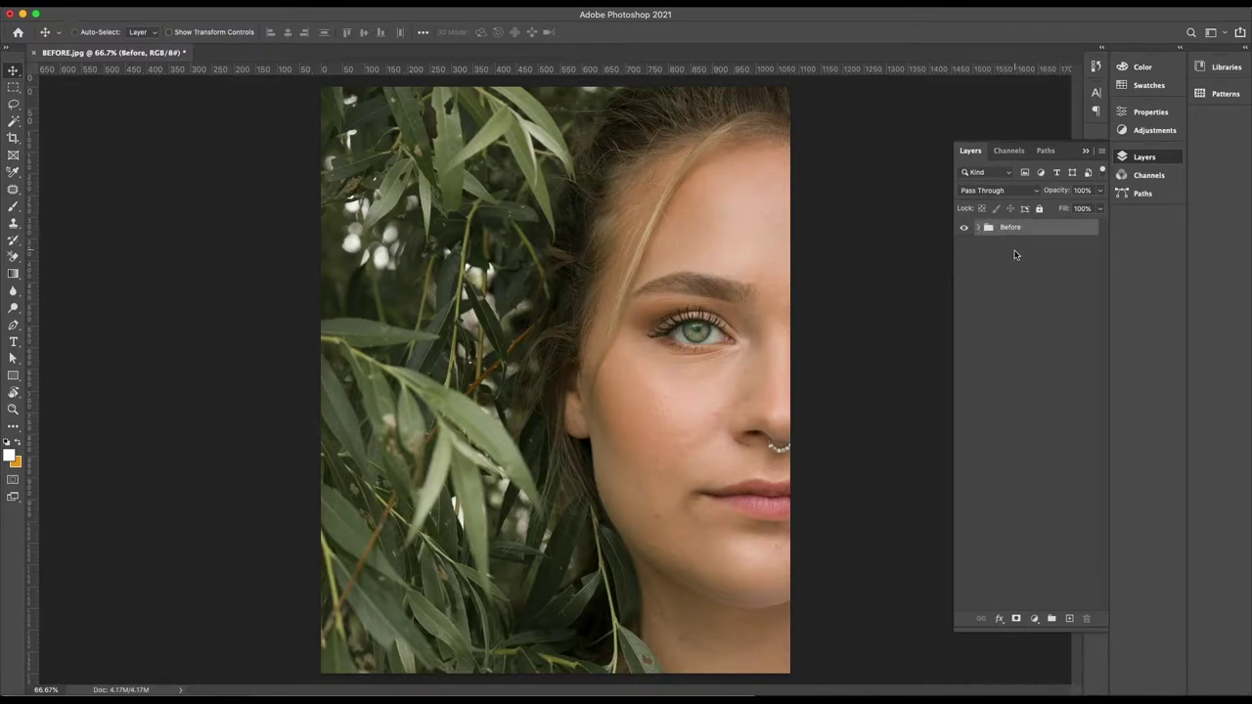
# Duplicate the Before group as a new group named 'After' above the original.
pyautogui.rightClick(1024, 228)
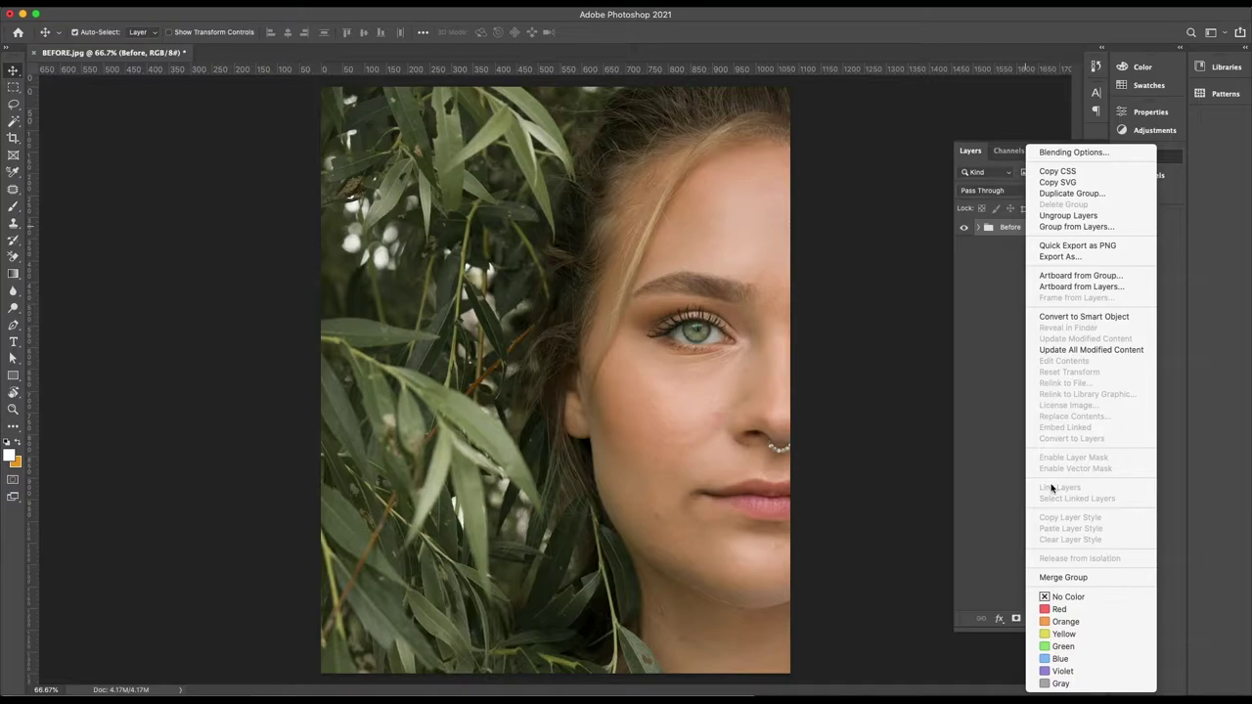
pyautogui.click(985, 377)
pyautogui.rightClick(1034, 229)
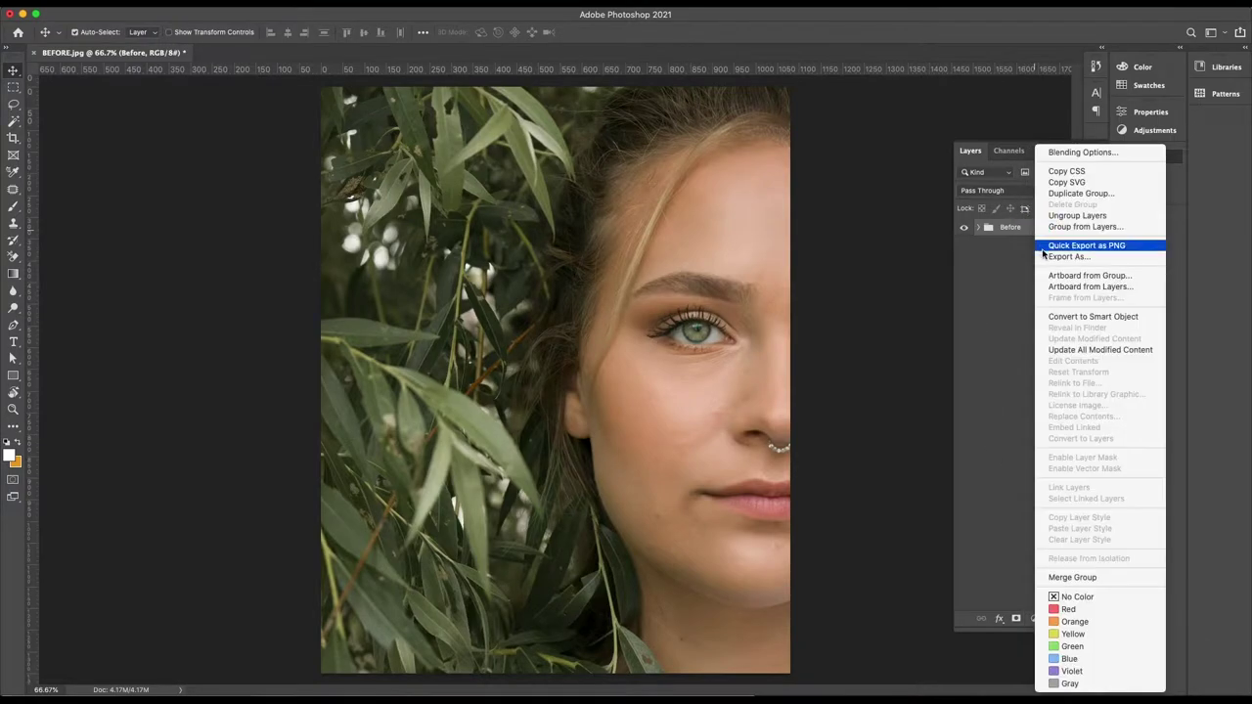
pyautogui.click(1081, 192)
pyautogui.write('A')
pyautogui.press('Return')
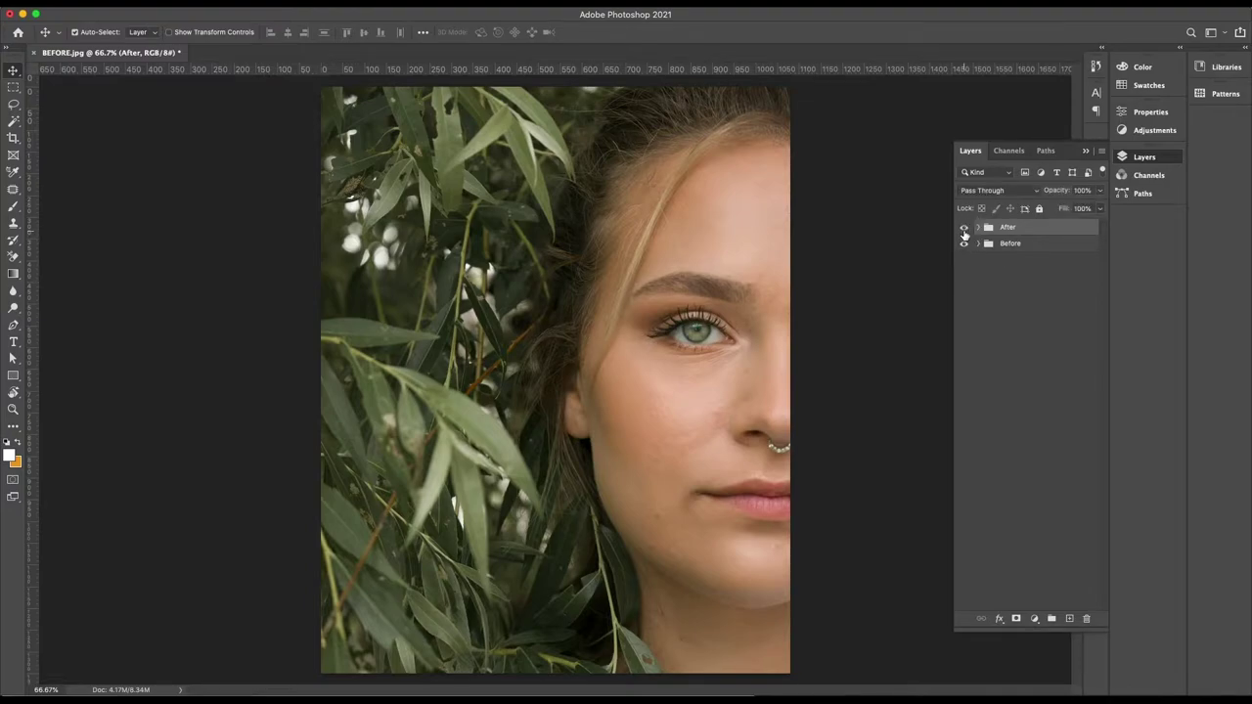
pyautogui.click(964, 233)
# Rename Layer 0 inside the After group to 'Base'.
pyautogui.click(977, 227)
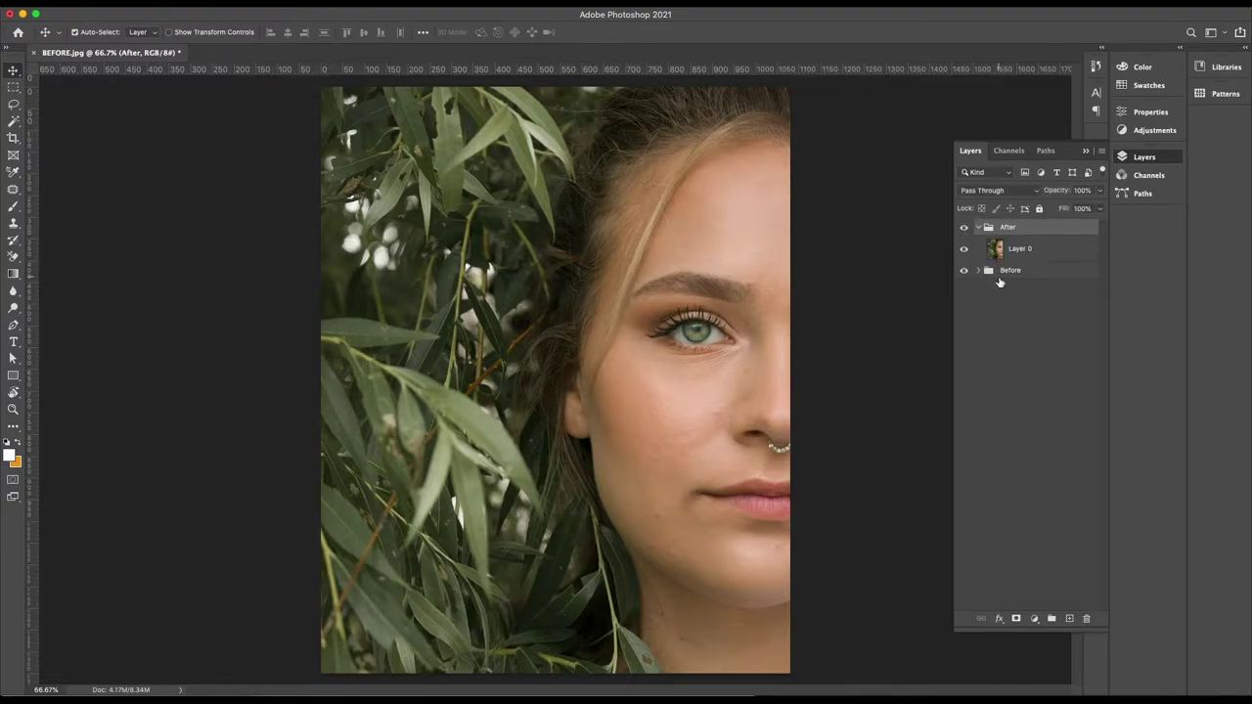
pyautogui.doubleClick(1022, 251)
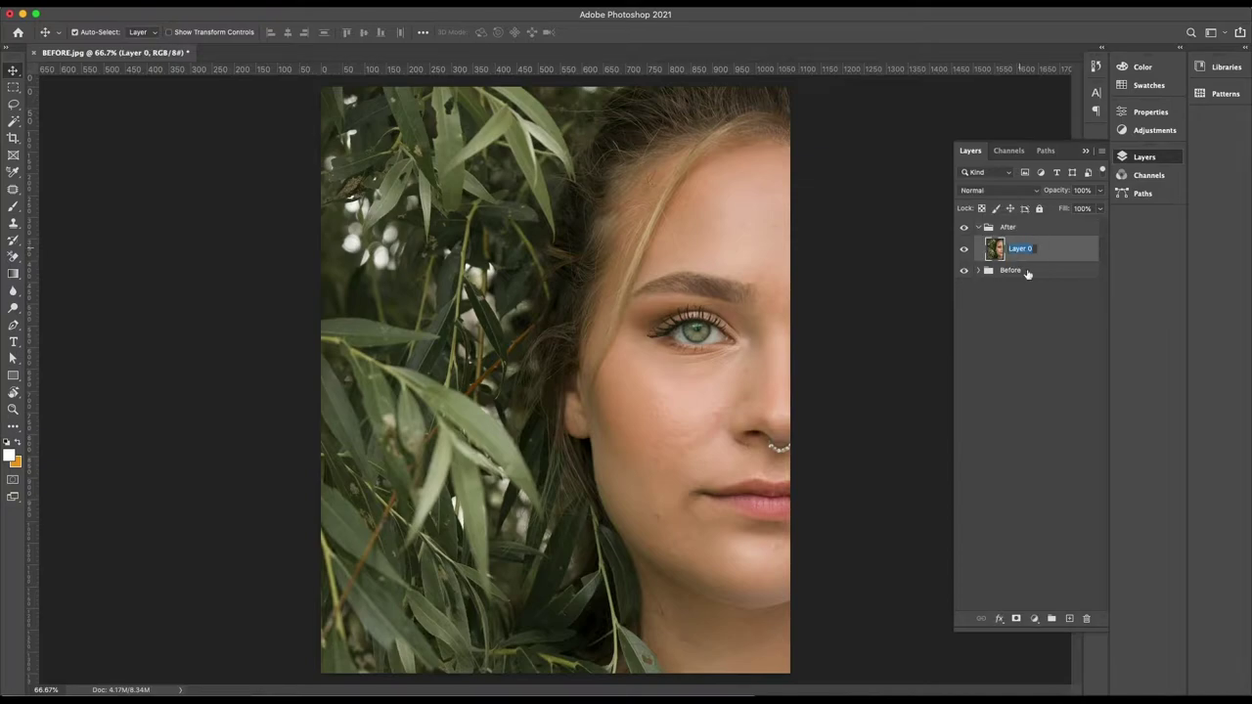
pyautogui.press('BackSpace')
pyautogui.write('e')
pyautogui.press('Return')
# Duplicate the Base layer and rename the copy 'Overlay'.
pyautogui.hotkey('ctrl', 'j')
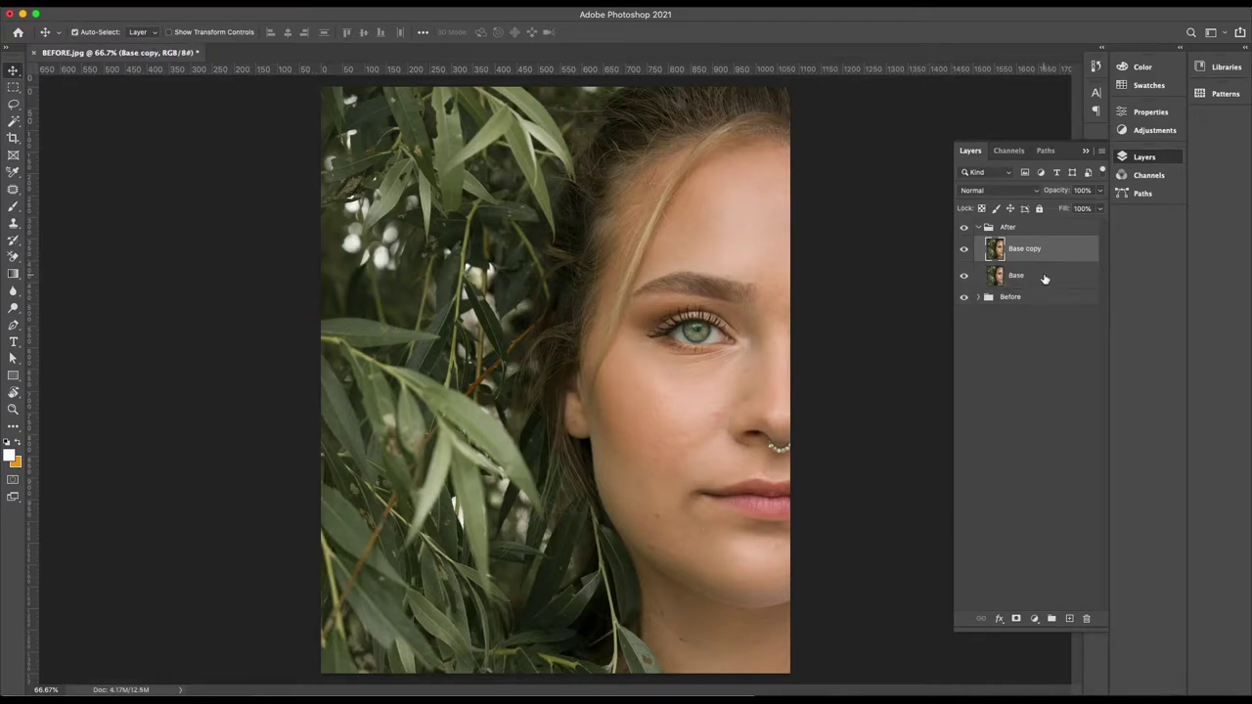
pyautogui.doubleClick(1025, 249)
pyautogui.write('D')
pyautogui.press('Return')
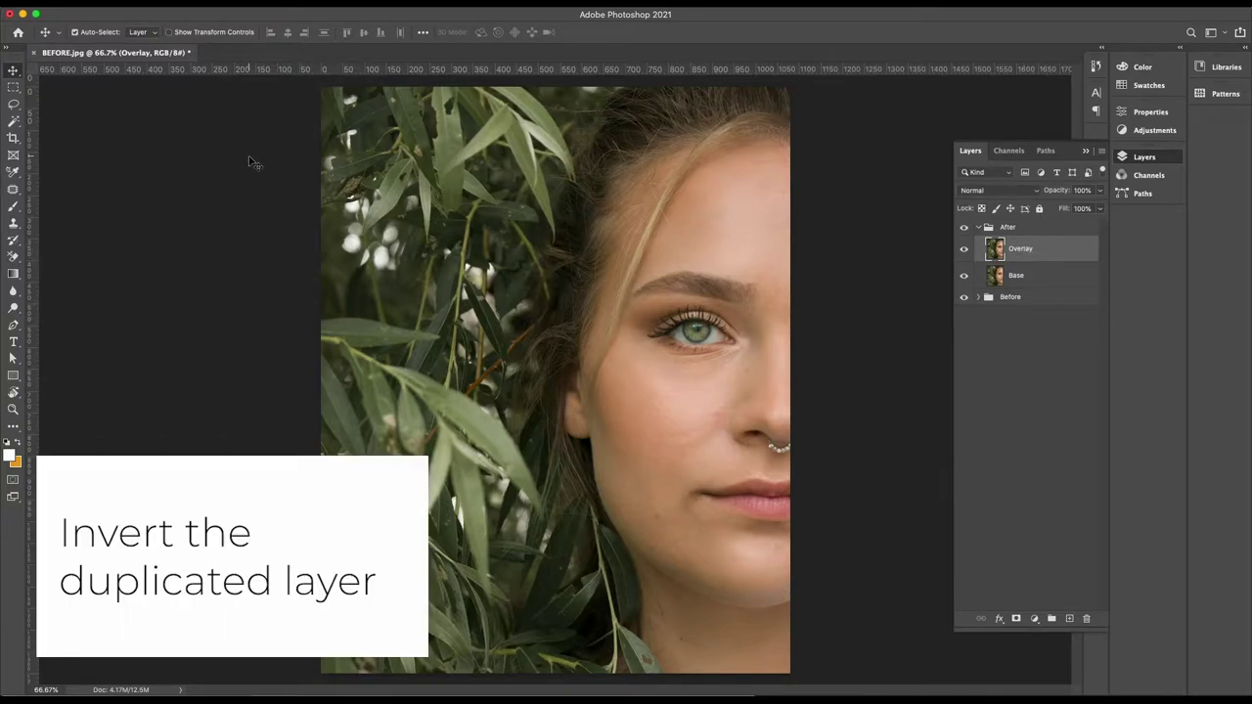
# Invert the Overlay layer and set its blend mode to Vivid Light.
pyautogui.click(272, 5)
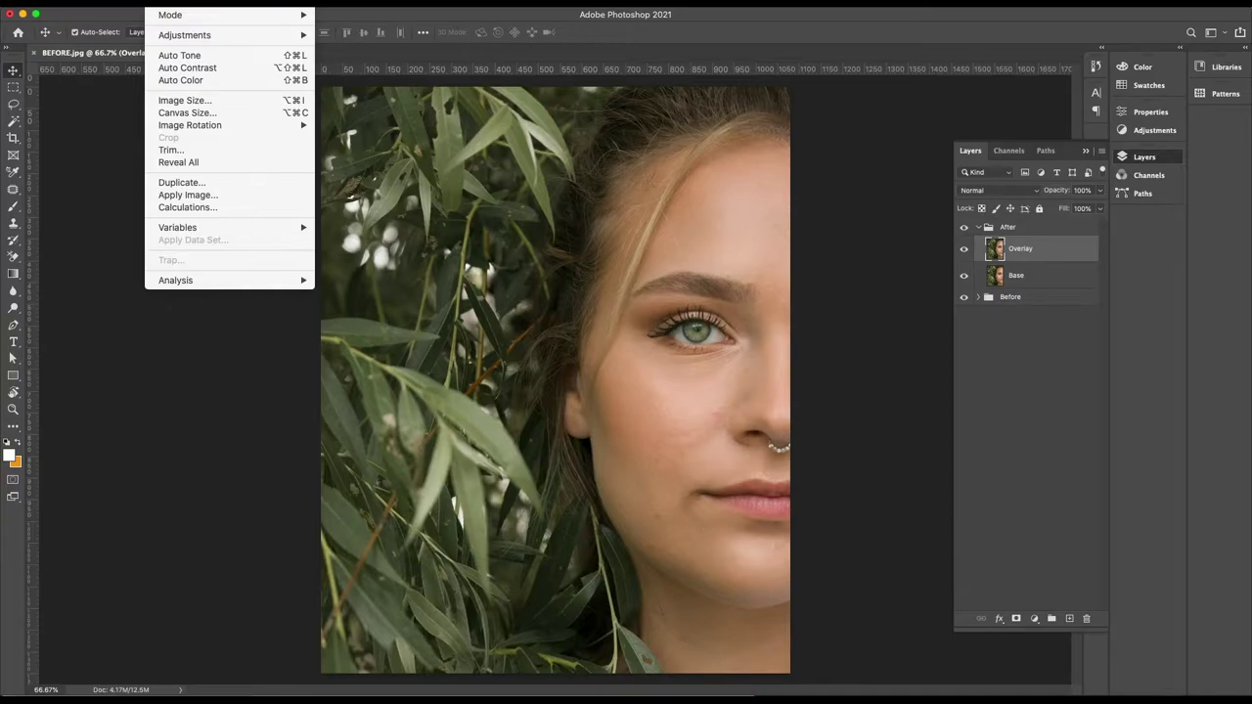
pyautogui.moveTo(184, 35)
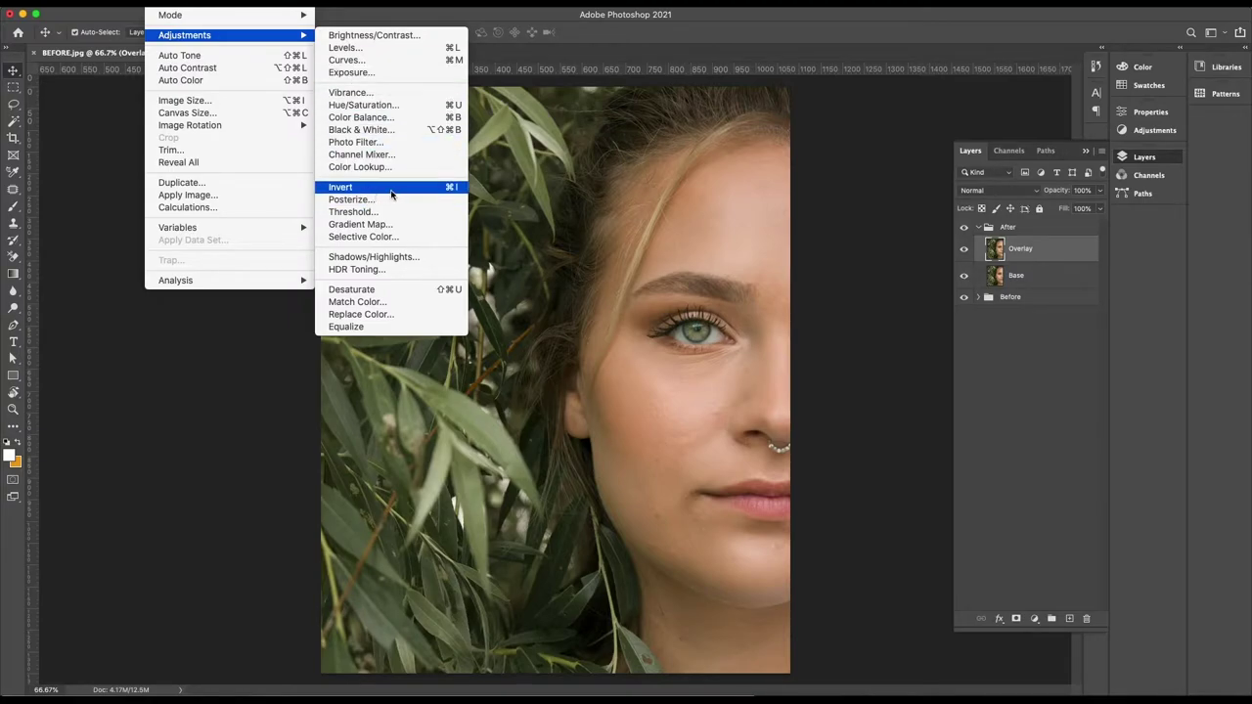
pyautogui.click(445, 188)
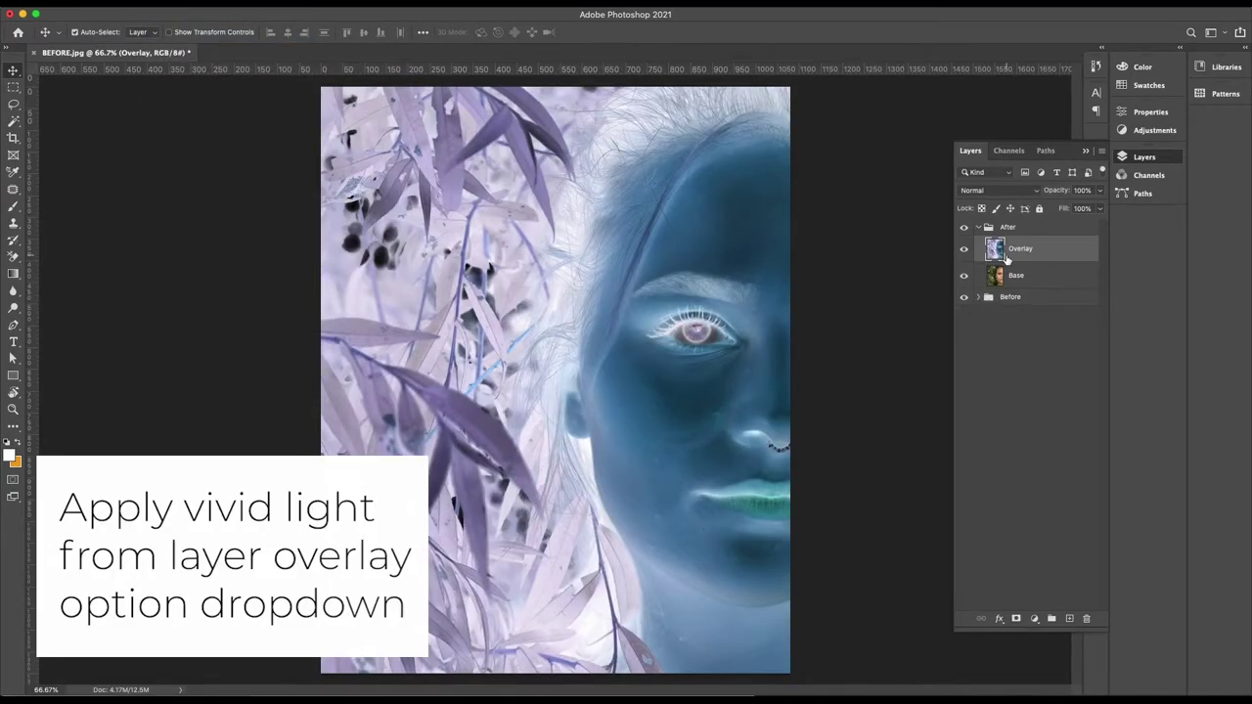
pyautogui.click(978, 190)
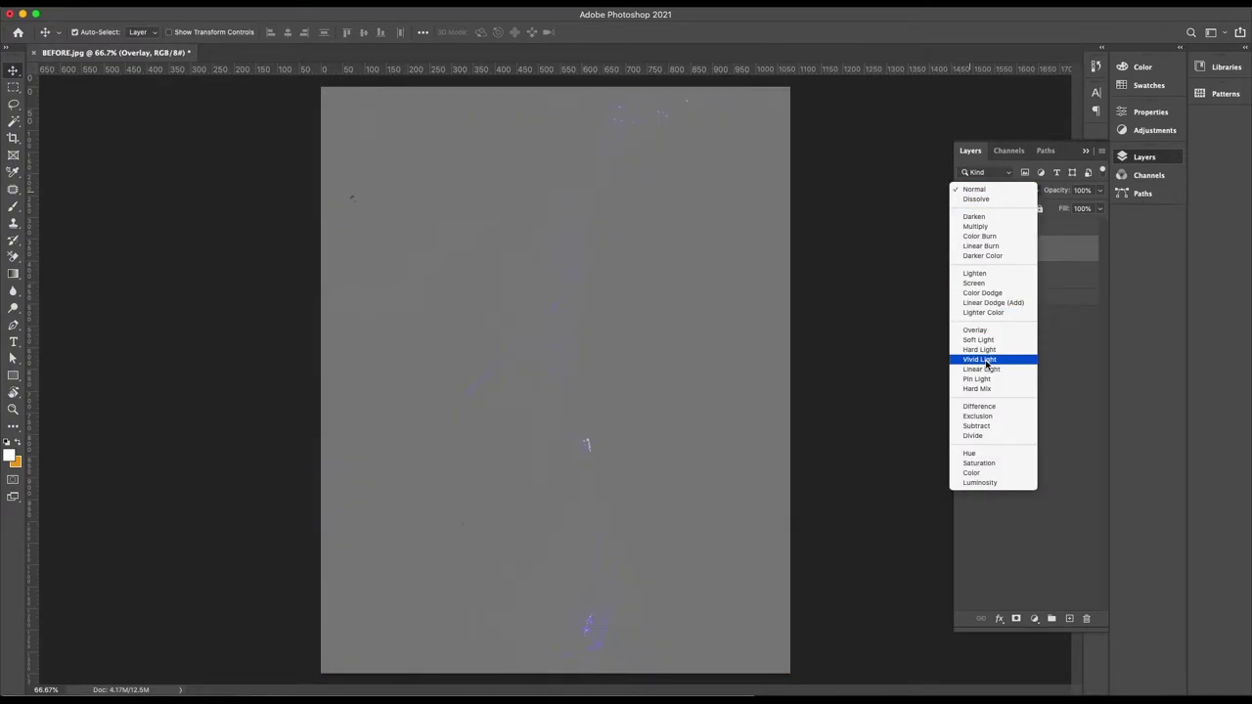
pyautogui.click(1011, 360)
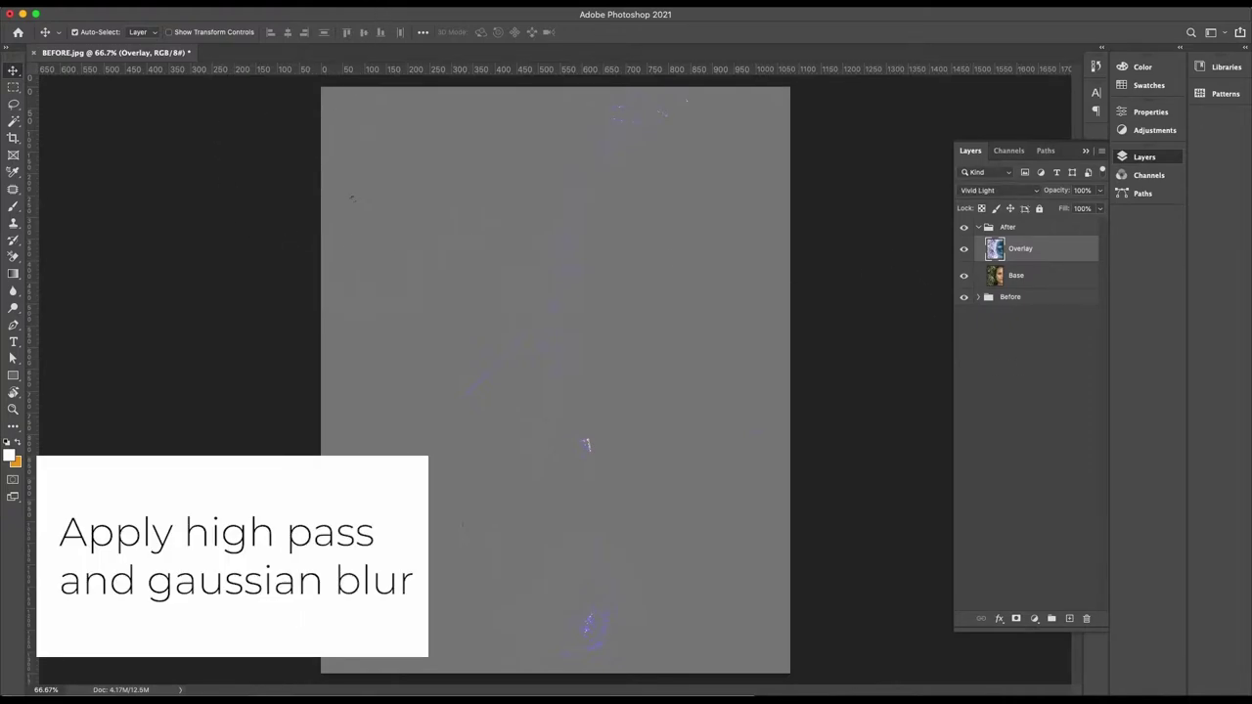
pyautogui.click(311, 2)
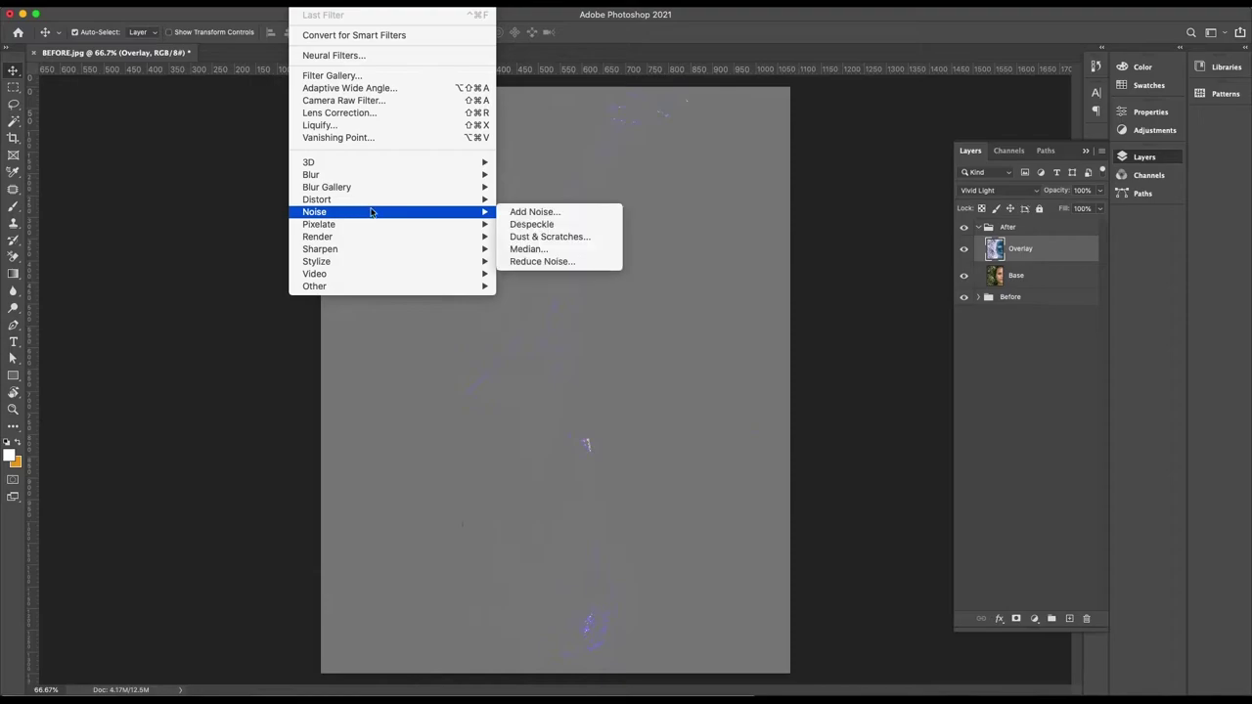
pyautogui.moveTo(315, 286)
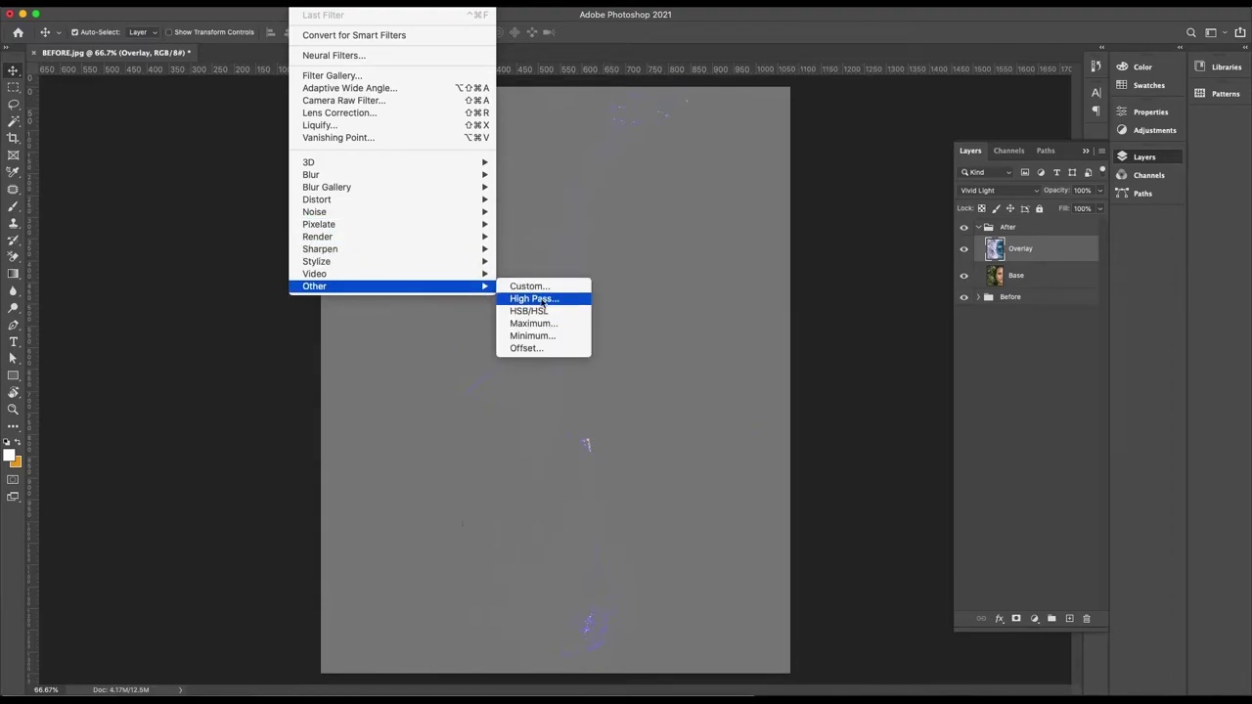
# Apply a High Pass filter with a 24-pixel radius to Overlay, judged at 100% zoom.
pyautogui.click(535, 300)
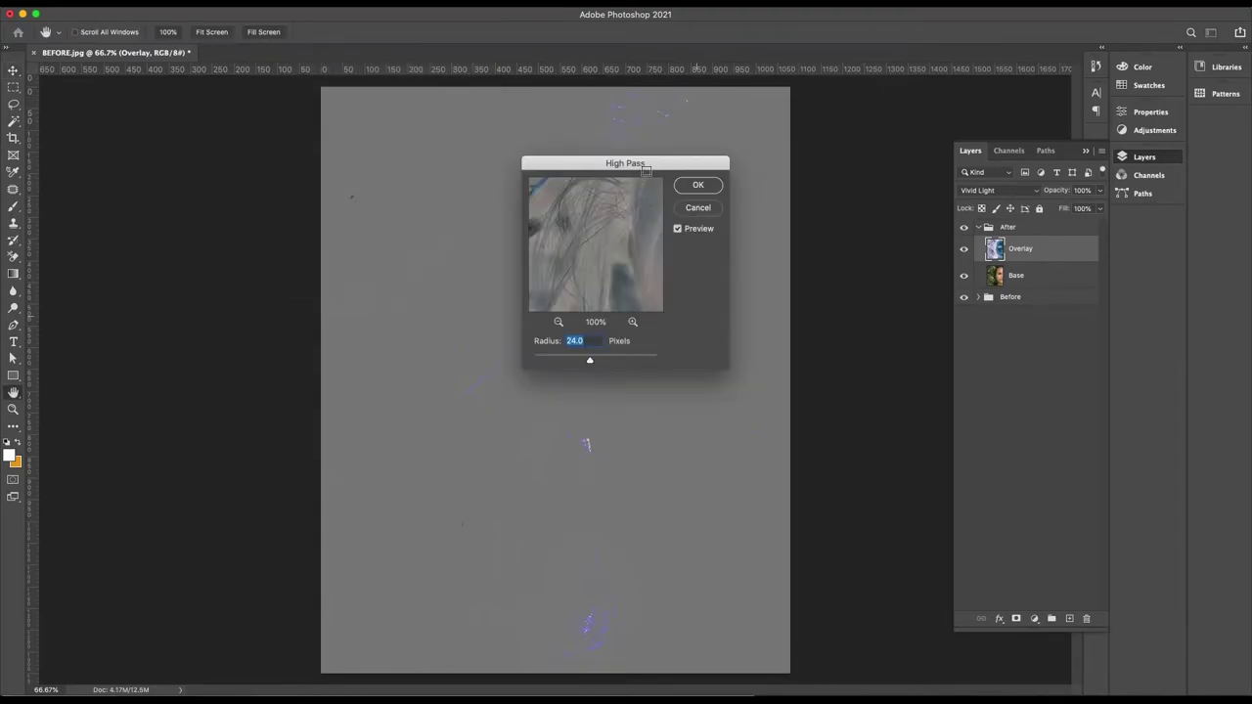
pyautogui.moveTo(636, 163)
pyautogui.mouseDown()
pyautogui.moveTo(244, 163)
pyautogui.moveTo(196, 177)
pyautogui.mouseUp()
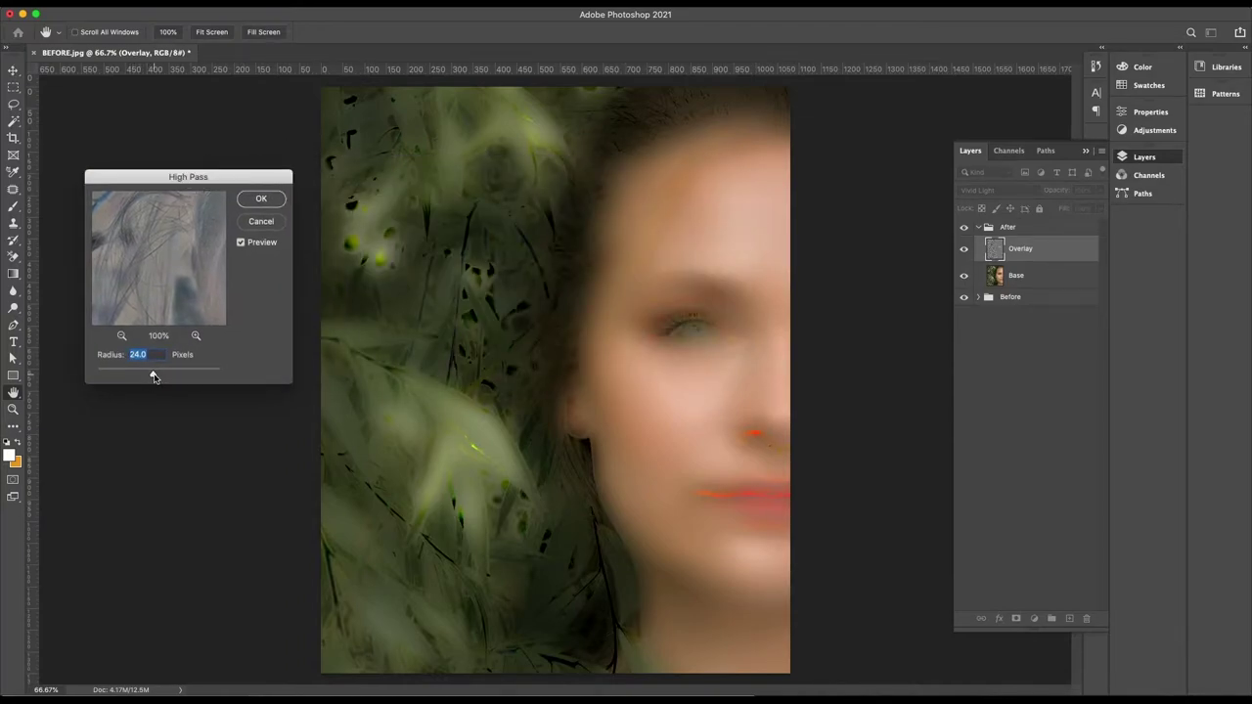
pyautogui.hotkey('ctrl', 'alt', '0')
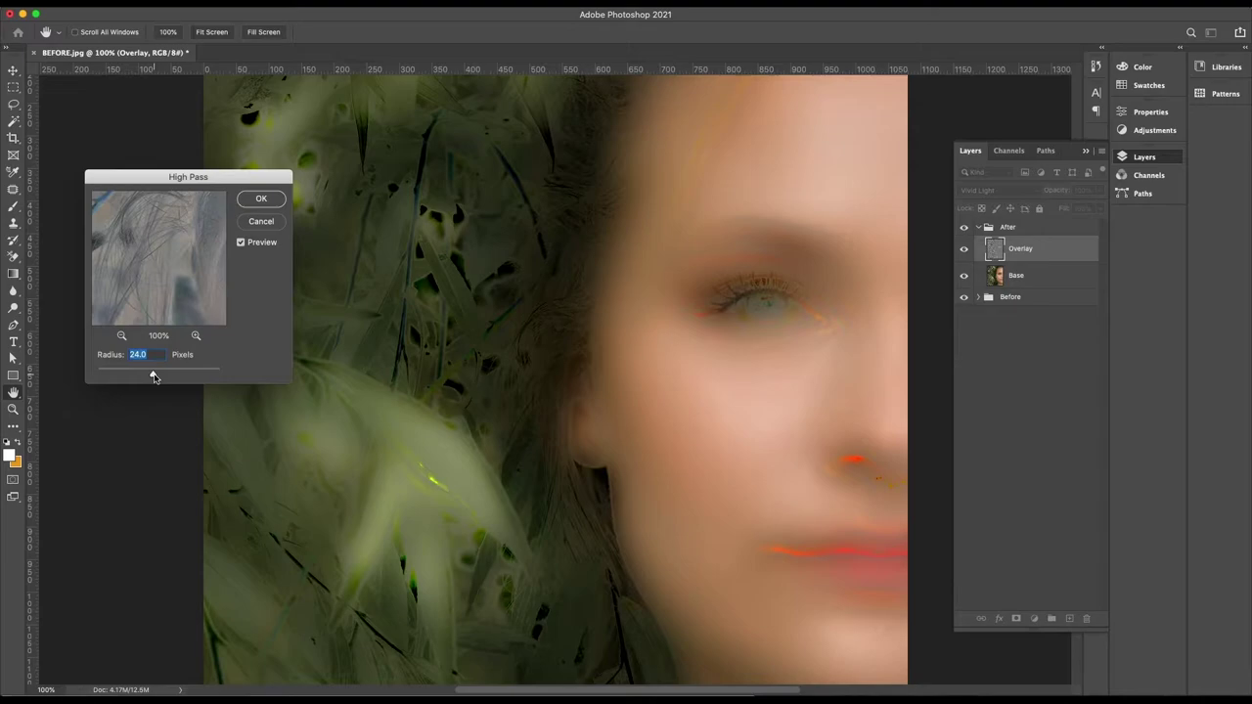
pyautogui.moveTo(152, 377)
pyautogui.mouseDown()
pyautogui.moveTo(122, 374)
pyautogui.moveTo(153, 376)
pyautogui.mouseUp()
pyautogui.click(262, 201)
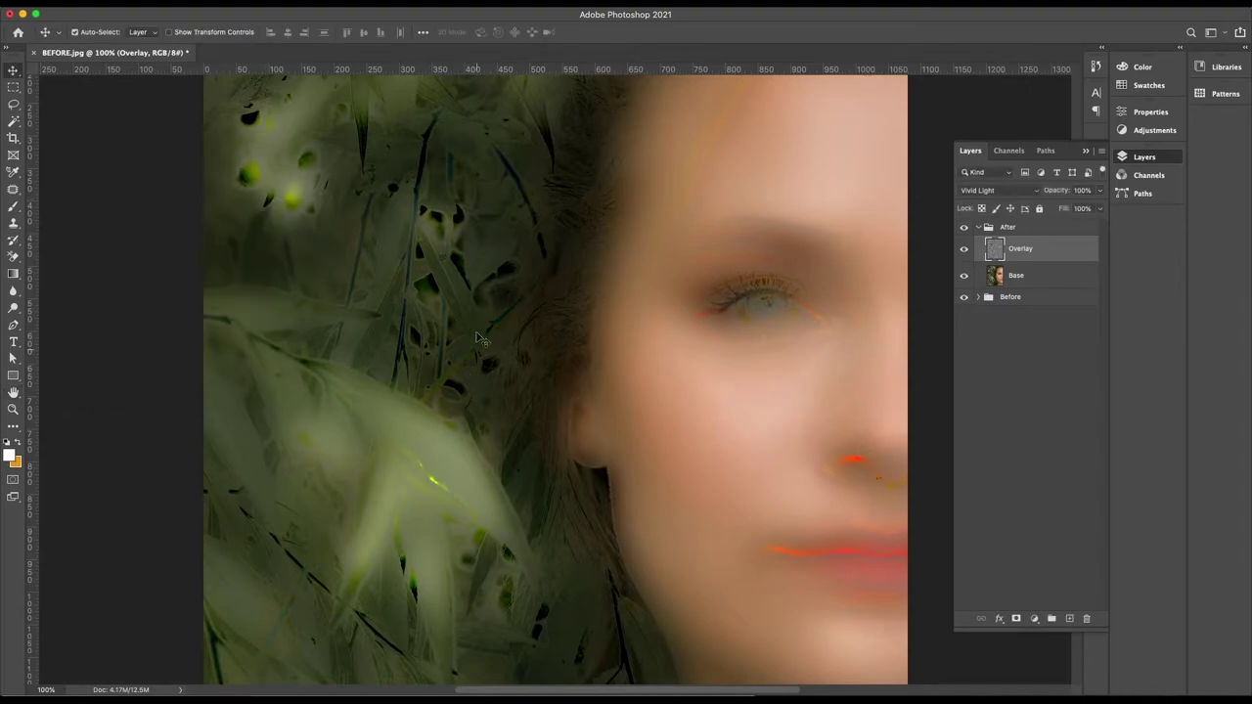
# Apply a Gaussian Blur of roughly 4 pixels to the Overlay layer.
pyautogui.click(313, 2)
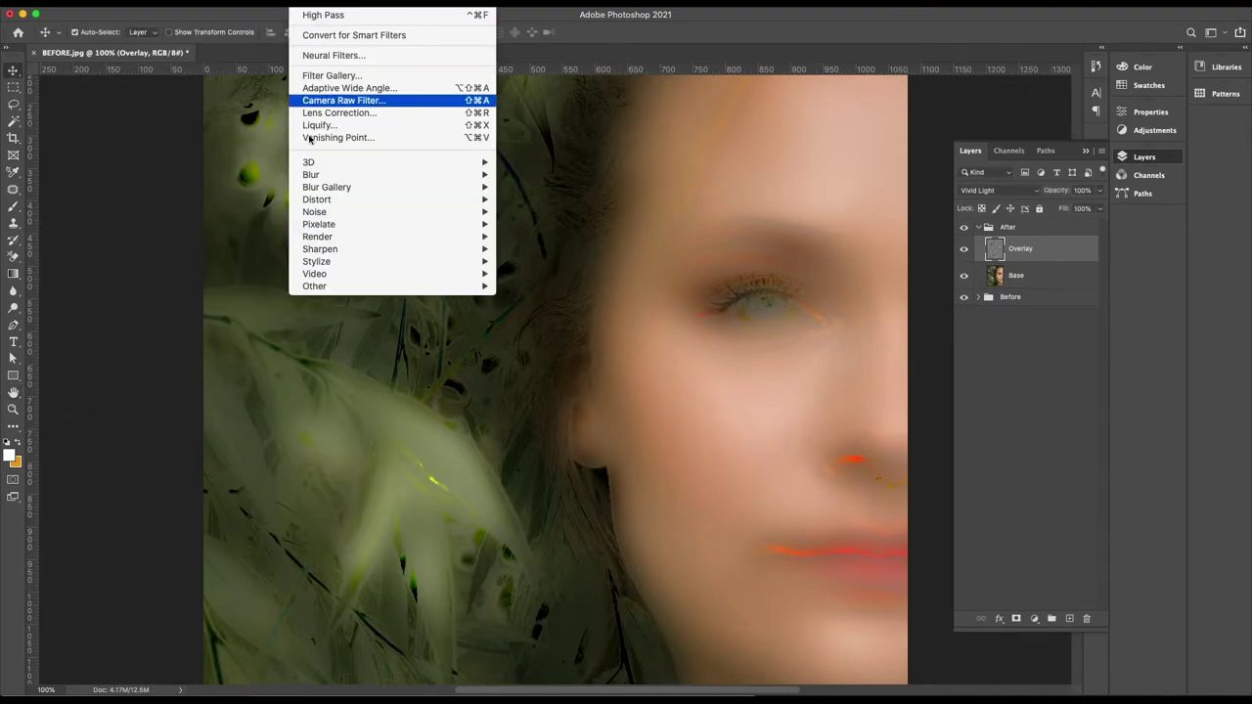
pyautogui.moveTo(311, 174)
pyautogui.click(562, 225)
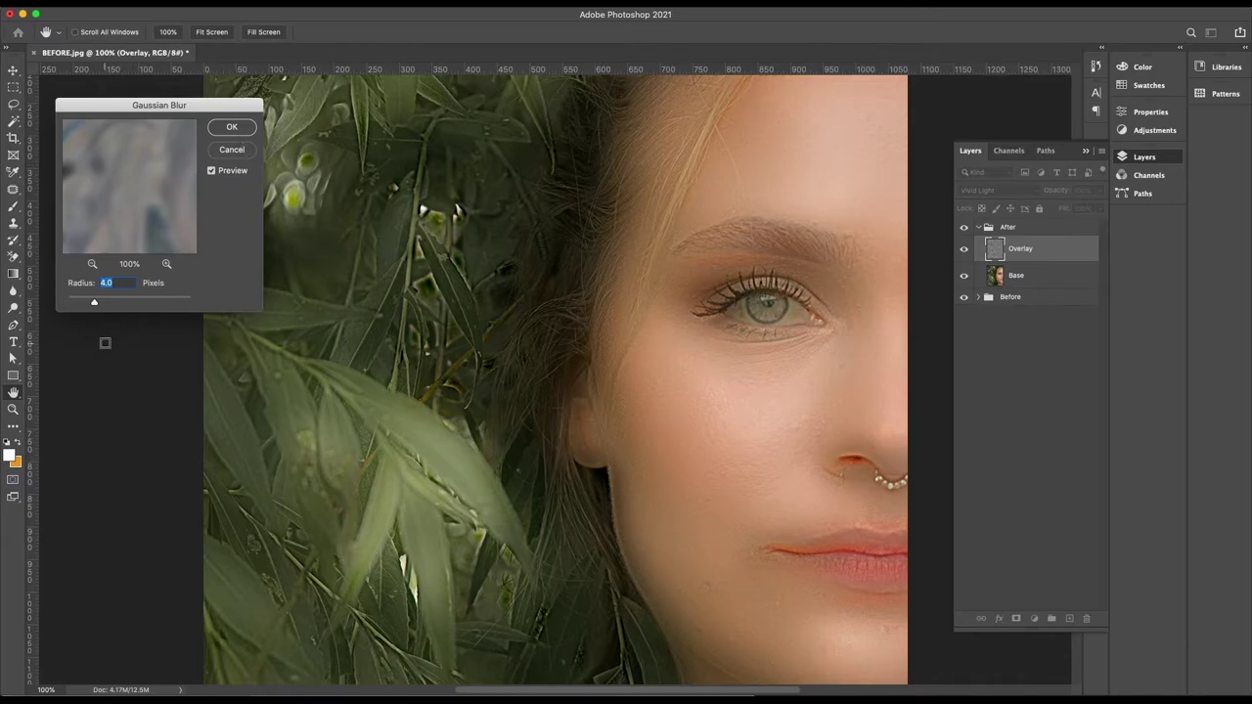
pyautogui.moveTo(95, 304); pyautogui.dragTo(96, 304)
pyautogui.moveTo(96, 305); pyautogui.dragTo(89, 305)
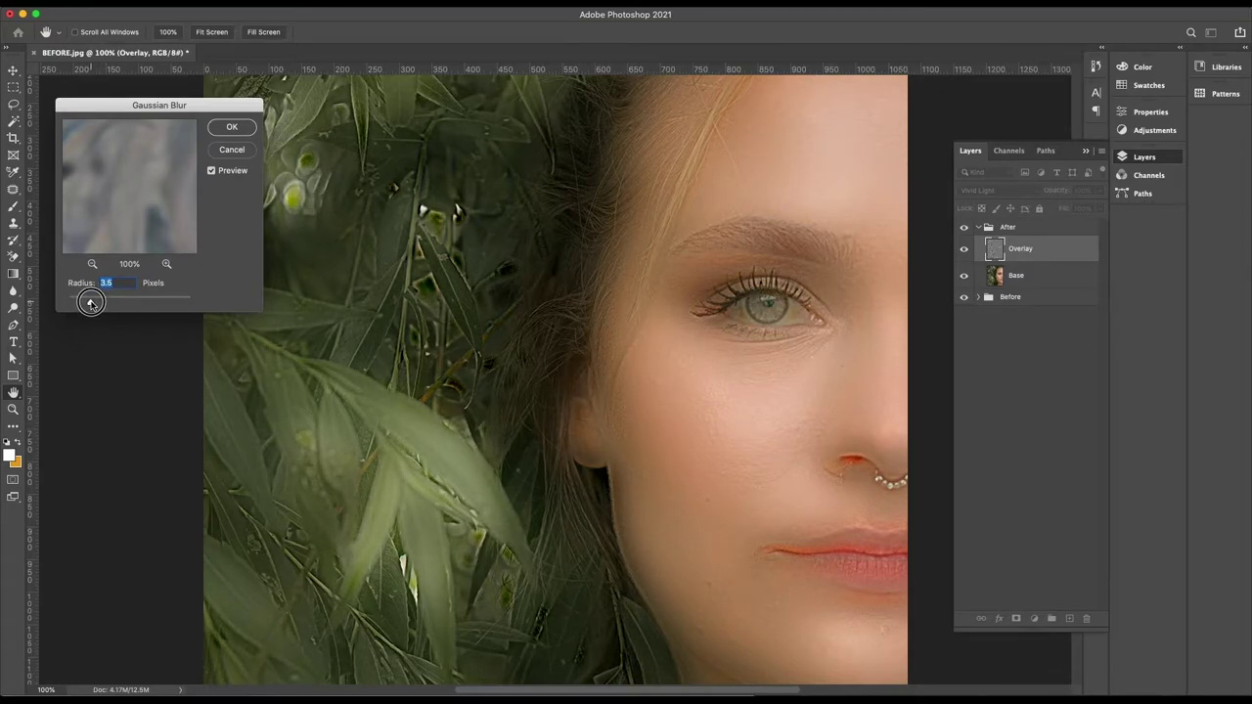
pyautogui.moveTo(89, 304); pyautogui.dragTo(95, 305)
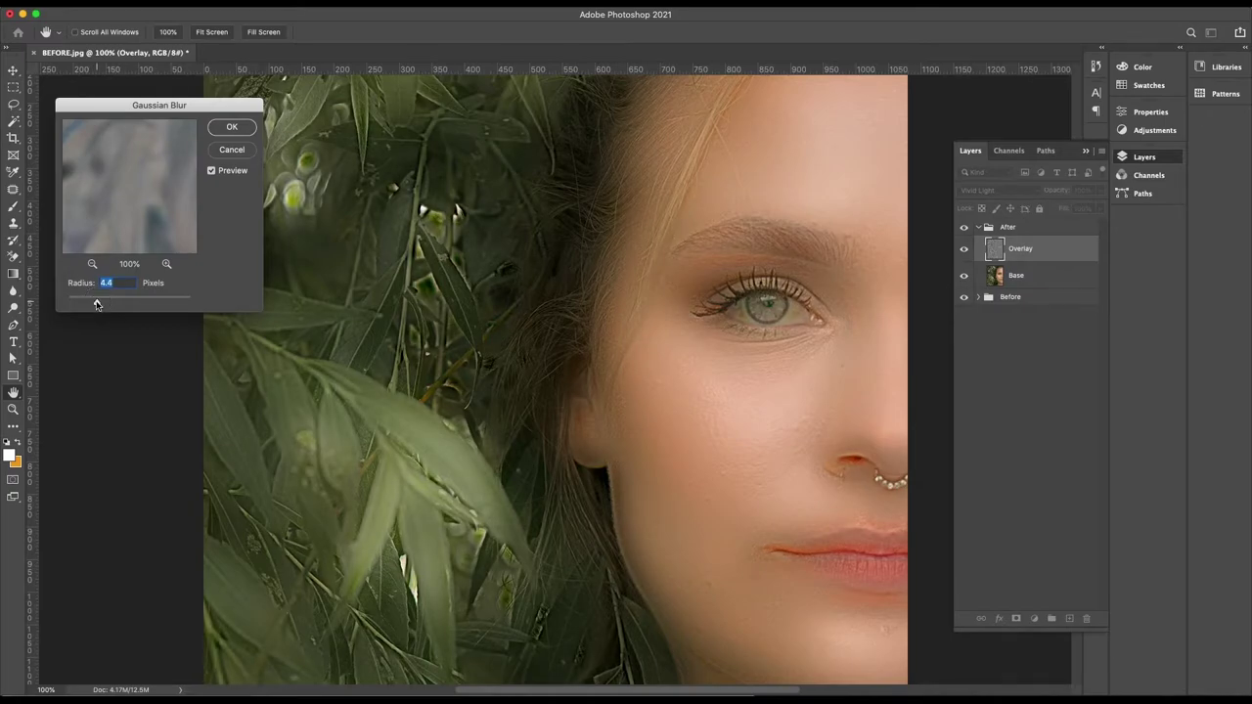
pyautogui.click(233, 126)
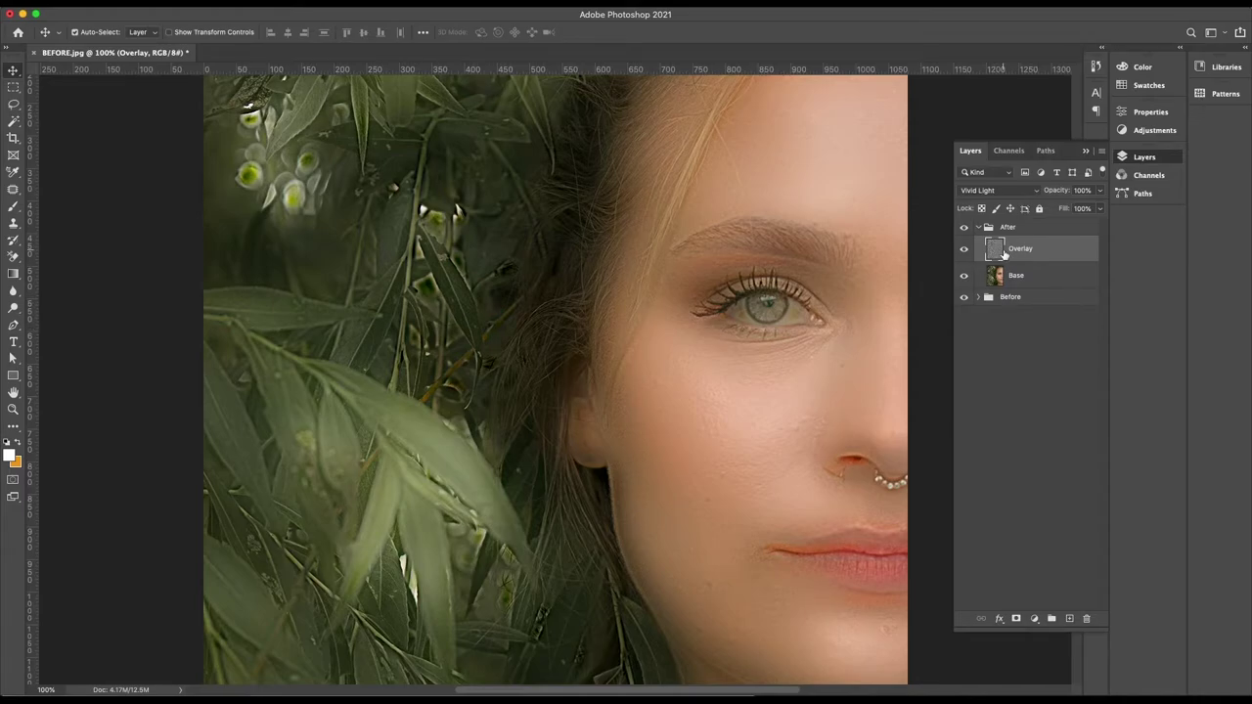
# Add an inverted black layer mask to Overlay and pick a 200-pixel brush.
pyautogui.click(1015, 619)
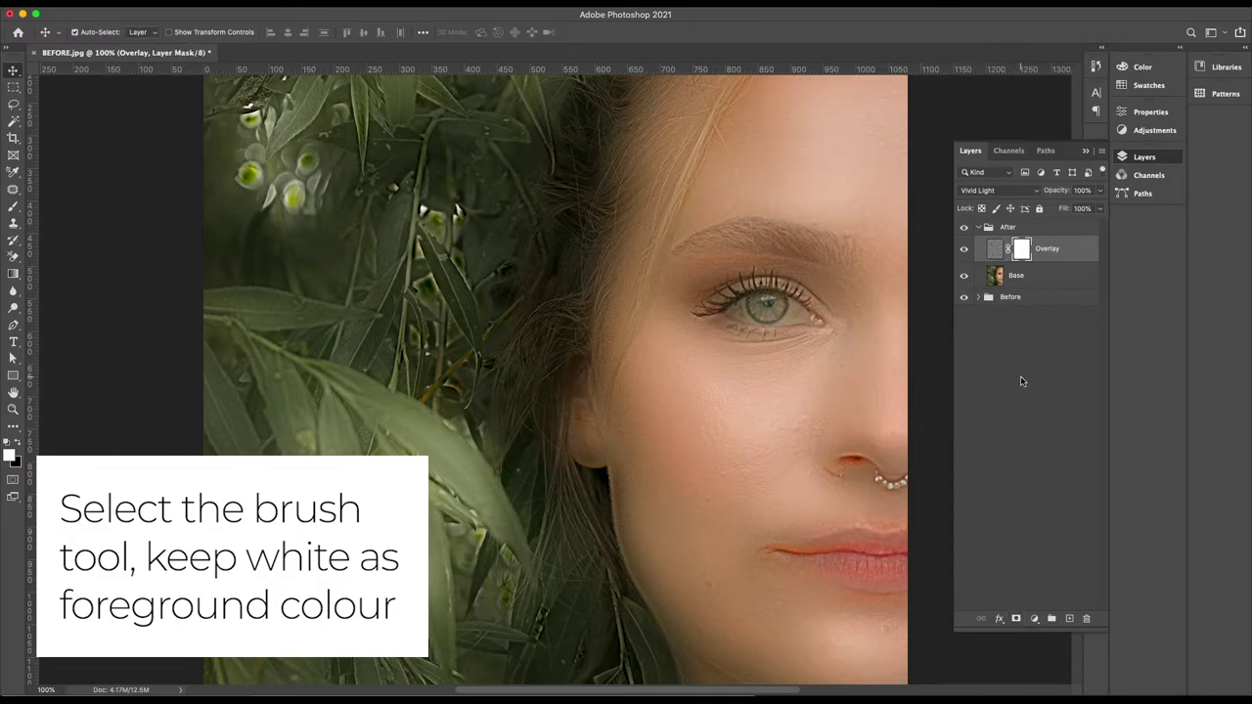
pyautogui.press('super+i')
pyautogui.press('super+minus')
pyautogui.click(13, 206)
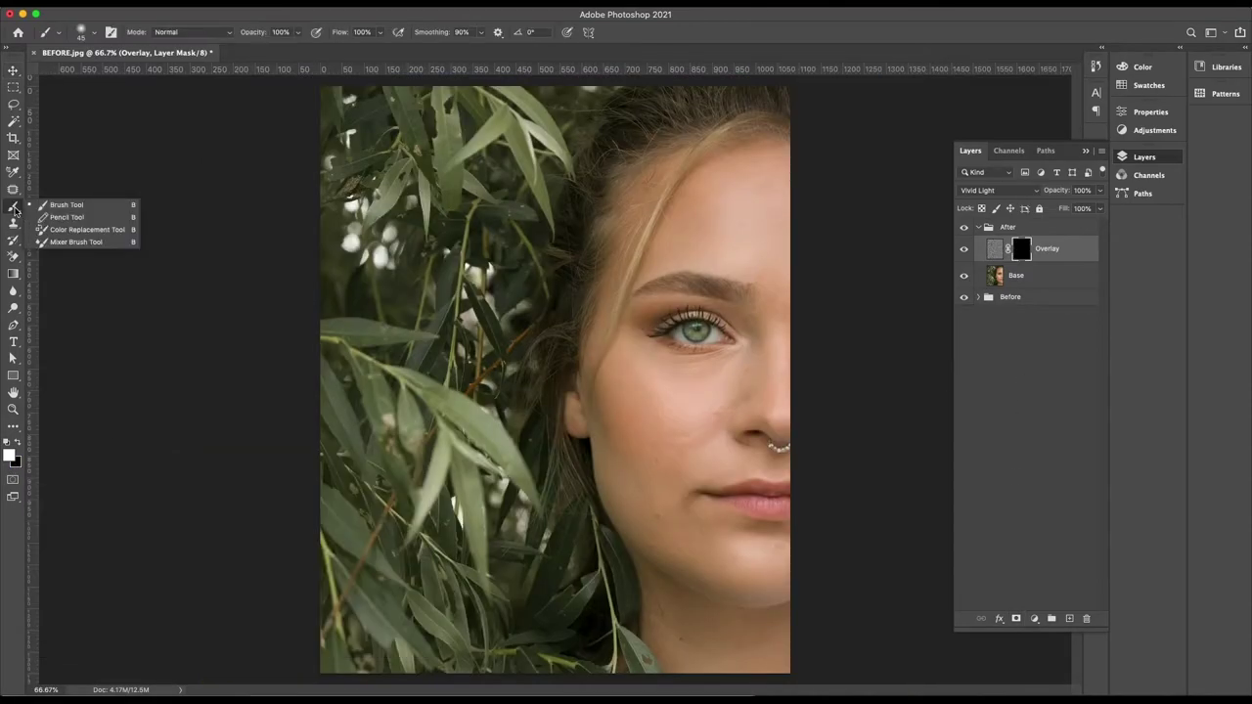
pyautogui.click(68, 207)
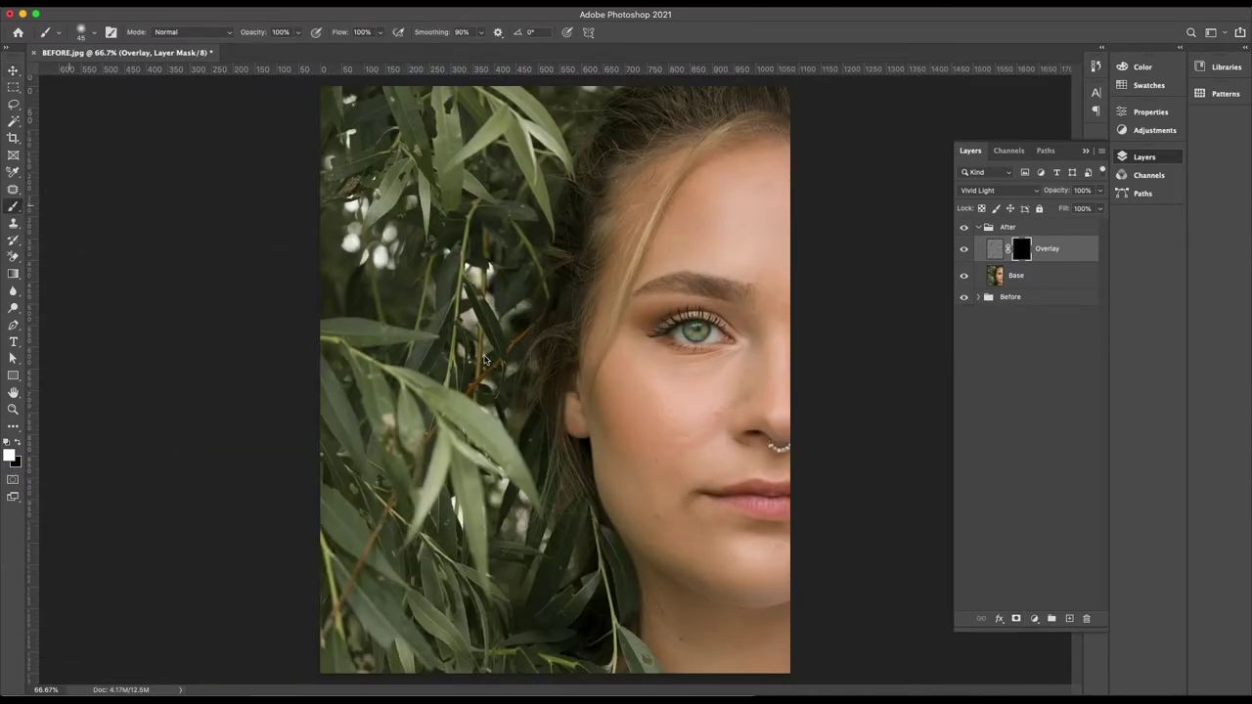
pyautogui.press(']')
pyautogui.press(']')
pyautogui.press(']')
pyautogui.press(']')
pyautogui.press(']')
pyautogui.press(']')
pyautogui.press(']')
pyautogui.press(']')
pyautogui.press(']')
# At 200% zoom, paint smoothing onto the cheek, jawline and lower jaw edge.
pyautogui.hotkey('ctrl', '+')
pyautogui.hotkey('ctrl', '+')
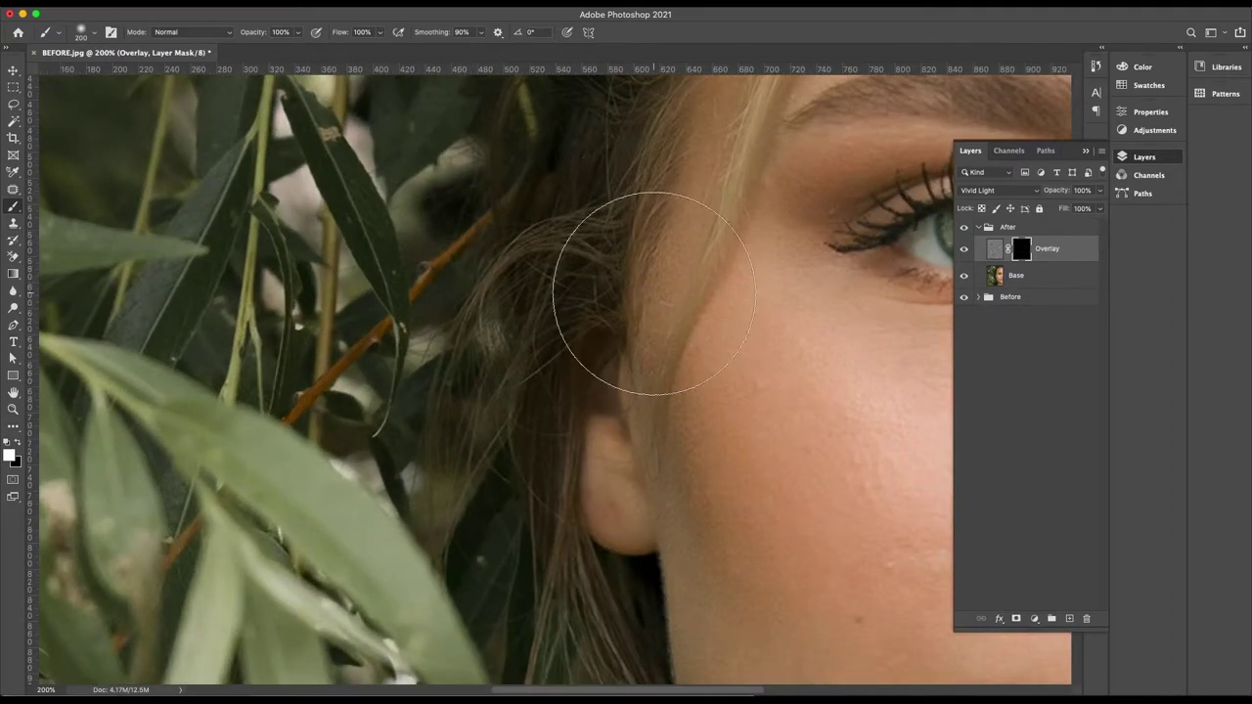
pyautogui.scroll(-5, 353, 144)
pyautogui.hscroll(10, 352, 144)
pyautogui.press('[')
pyautogui.press('[')
pyautogui.press('[')
pyautogui.press('[')
pyautogui.press('[')
pyautogui.press('[')
pyautogui.press('[')
pyautogui.press('[')
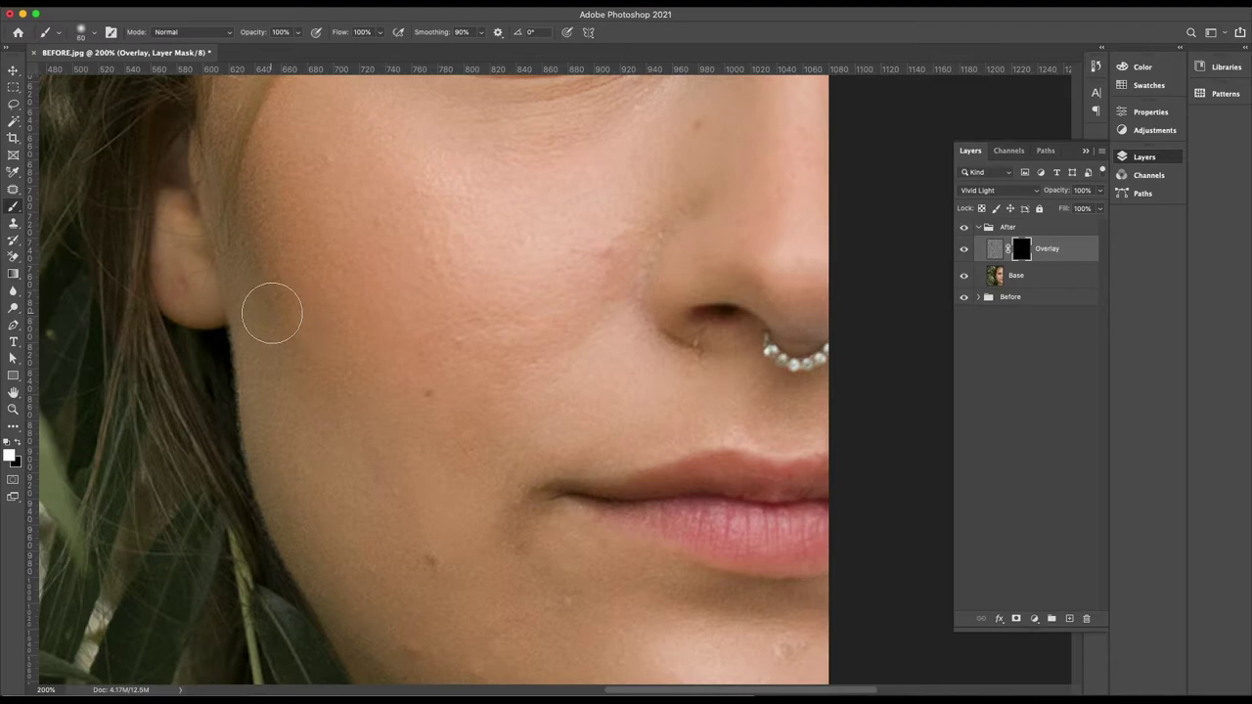
pyautogui.press(']')
pyautogui.press(']')
pyautogui.press(']')
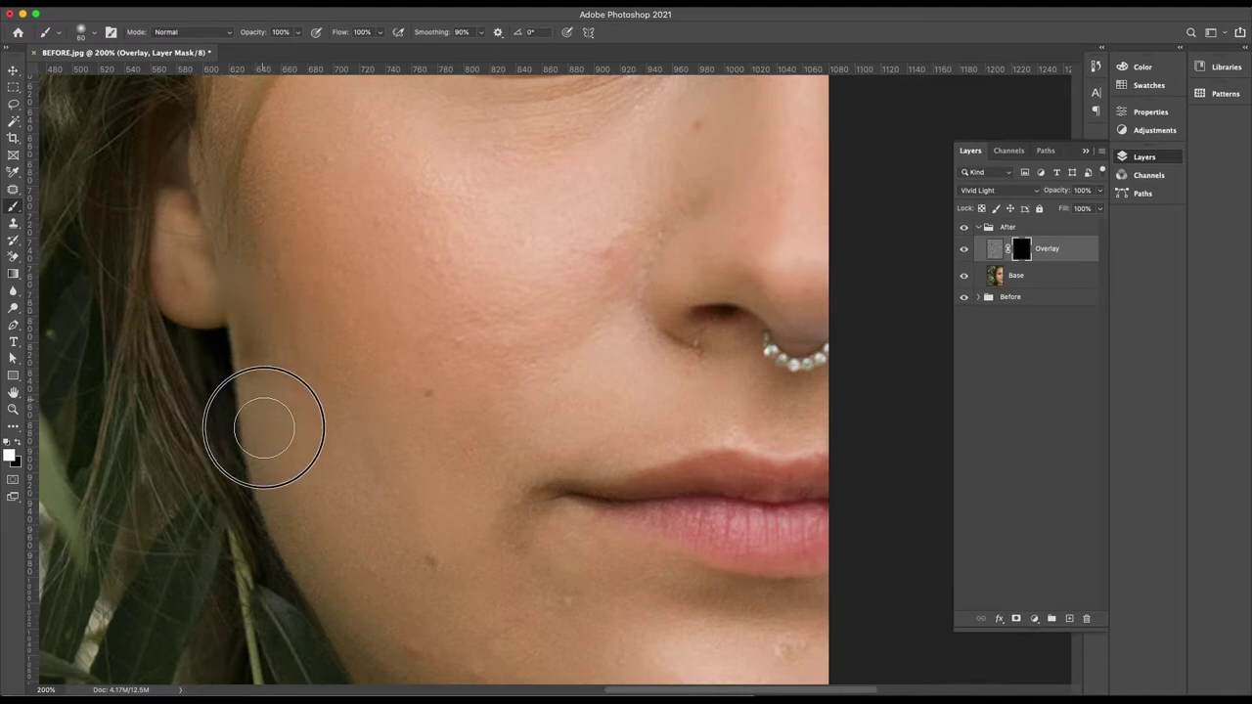
pyautogui.scroll(-3, 330, 391)
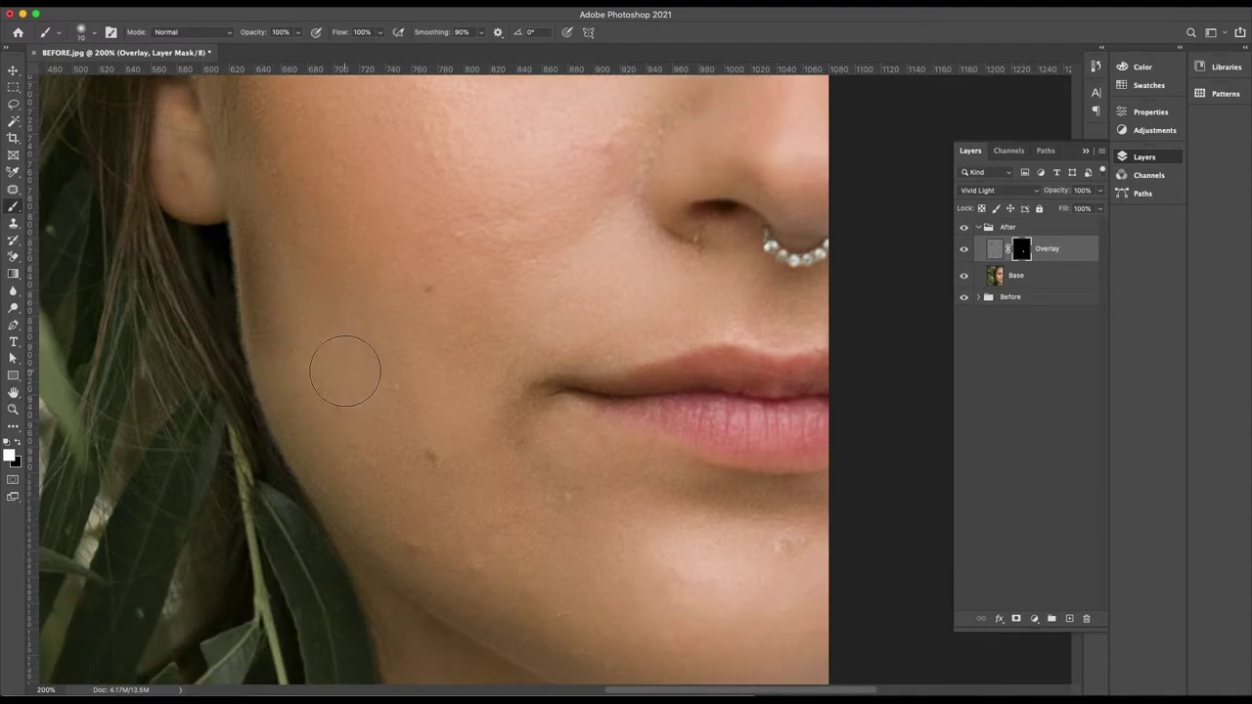
pyautogui.press(']')
pyautogui.press(']')
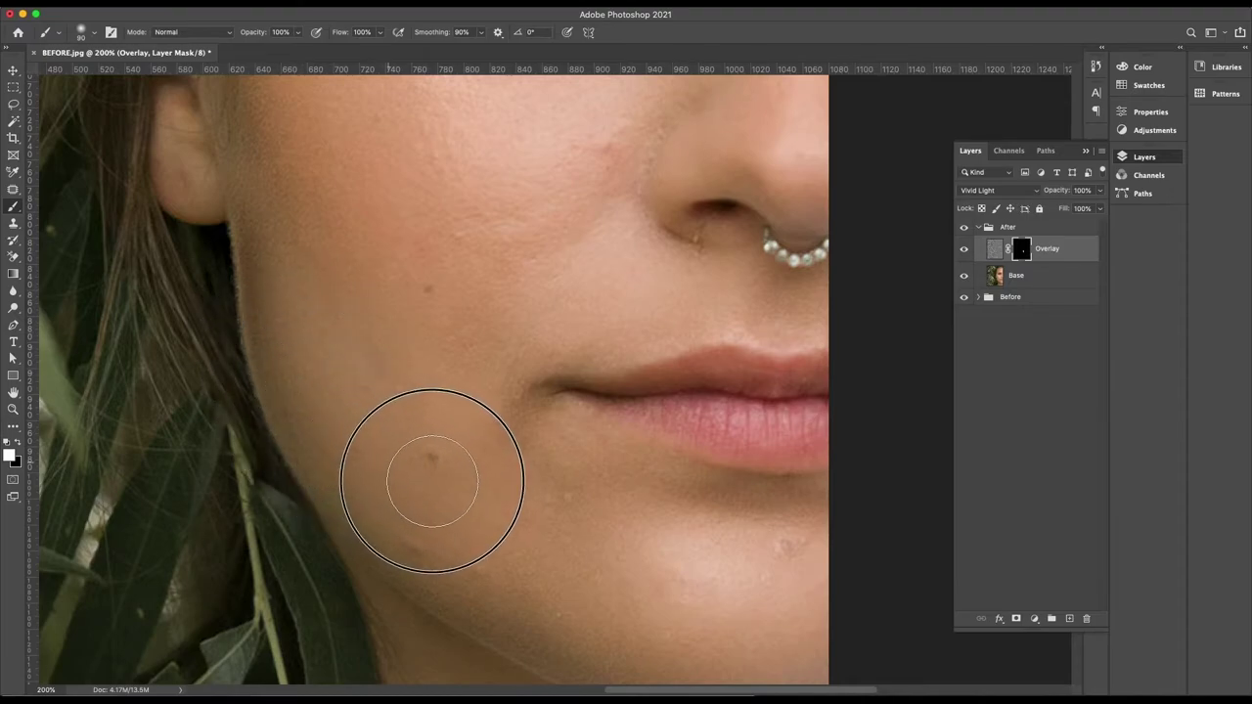
pyautogui.scroll(-5, 391, 366)
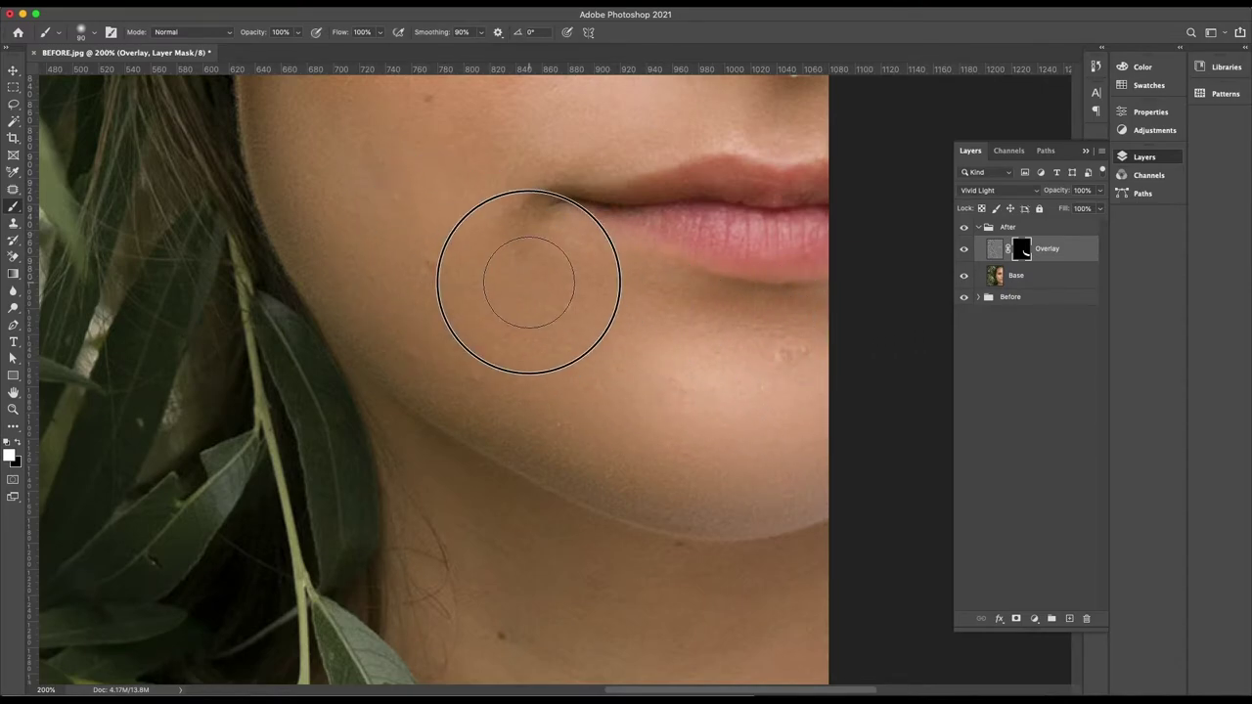
pyautogui.moveTo(597, 333); pyautogui.dragTo(651, 401)
pyautogui.moveTo(547, 411)
pyautogui.mouseDown()
pyautogui.moveTo(421, 384)
pyautogui.moveTo(344, 238)
pyautogui.mouseUp()
pyautogui.scroll(-5, 587, 343)
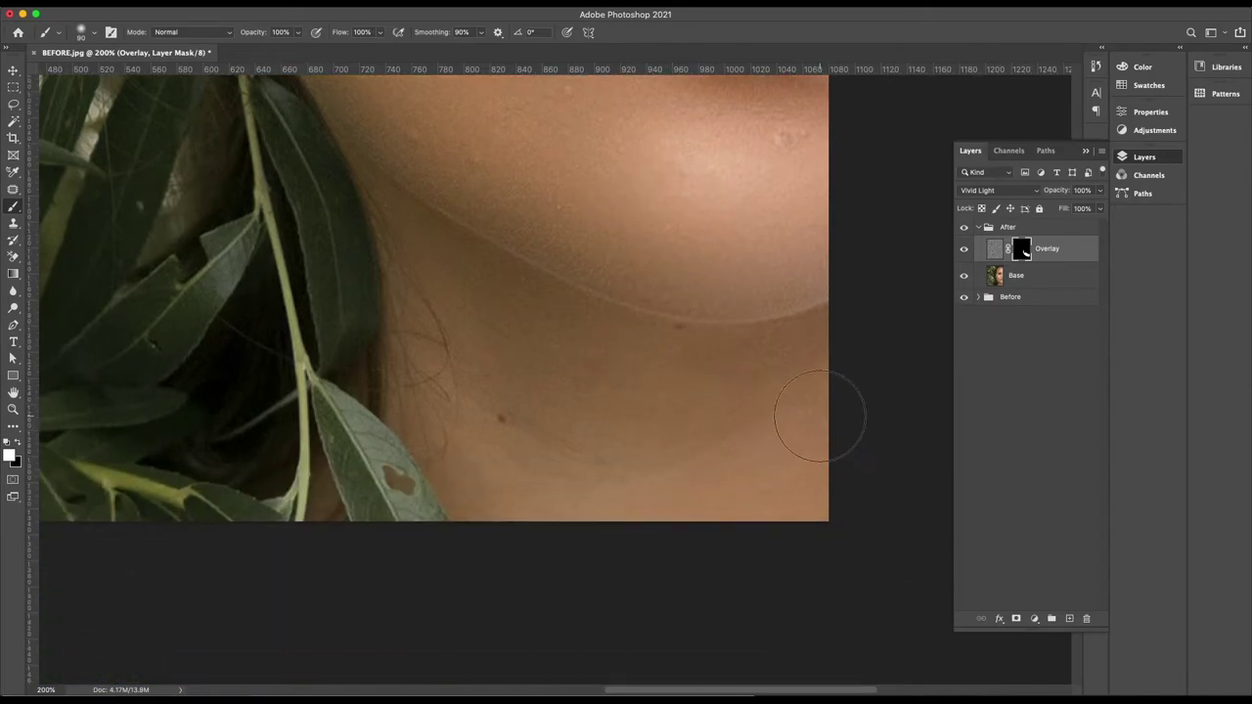
pyautogui.press(']')
pyautogui.press(']')
pyautogui.press(']')
pyautogui.click(834, 392)
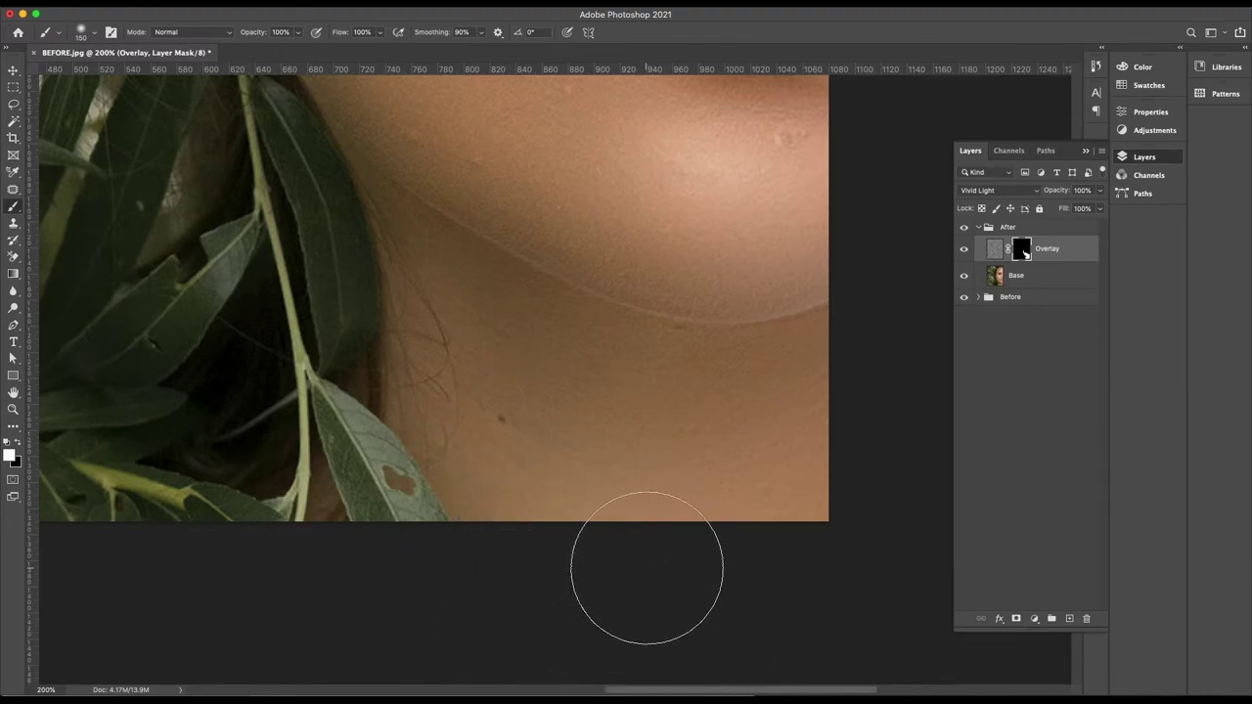
# Paint smoothing over the lower cheek, above the lip, beside the nose ring and under the eye.
pyautogui.scroll(5, 641, 517)
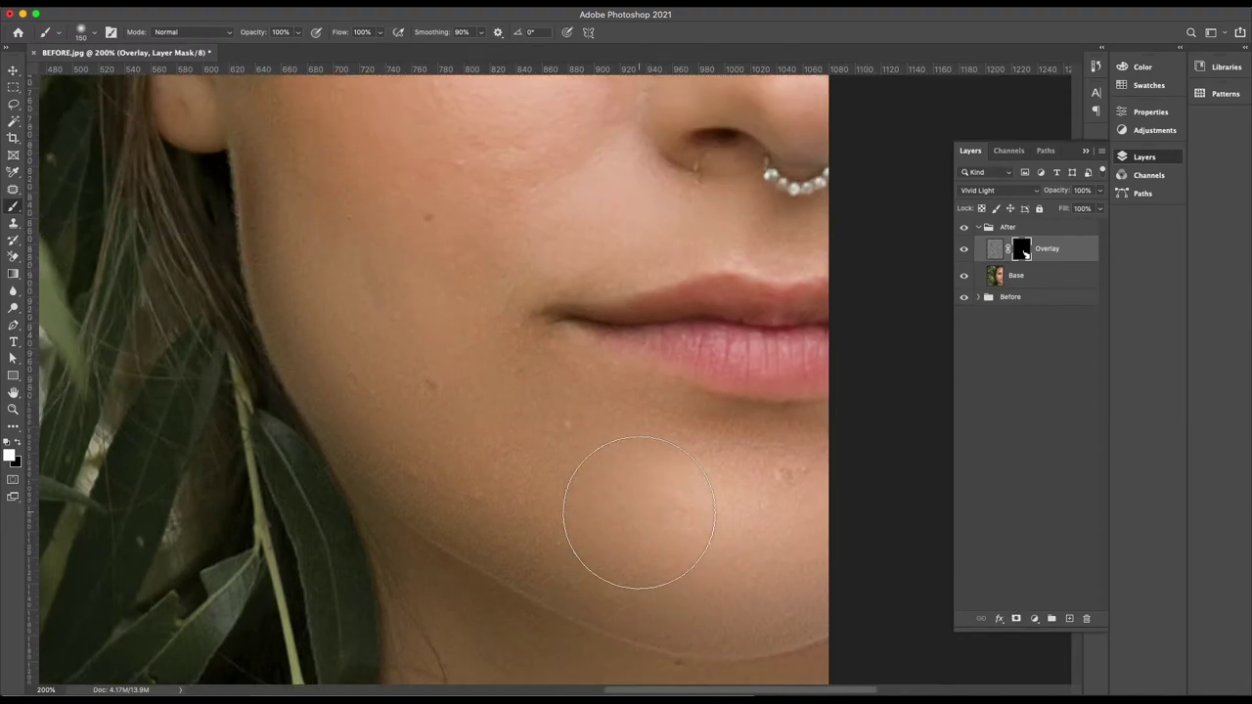
pyautogui.scroll(5, 636, 519)
pyautogui.scroll(-3, 657, 531)
pyautogui.moveTo(439, 307)
pyautogui.mouseDown()
pyautogui.moveTo(394, 226)
pyautogui.moveTo(467, 326)
pyautogui.moveTo(447, 313)
pyautogui.mouseUp()
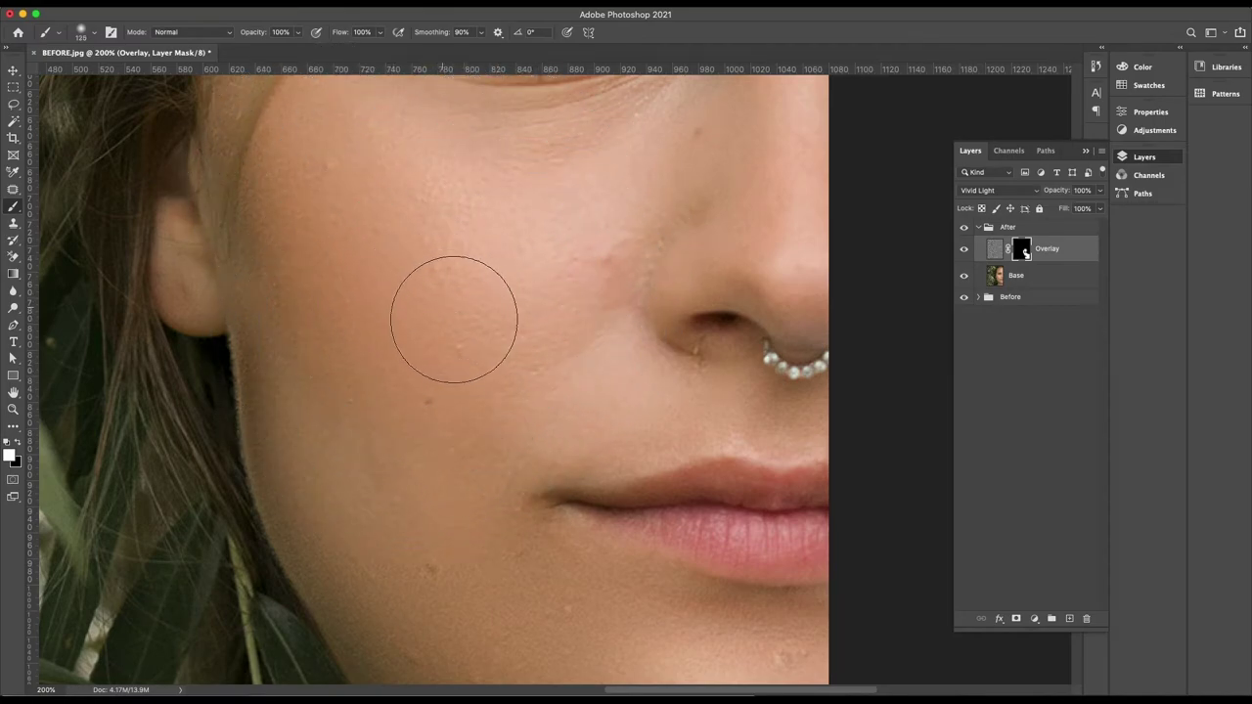
pyautogui.moveTo(632, 387); pyautogui.dragTo(467, 470)
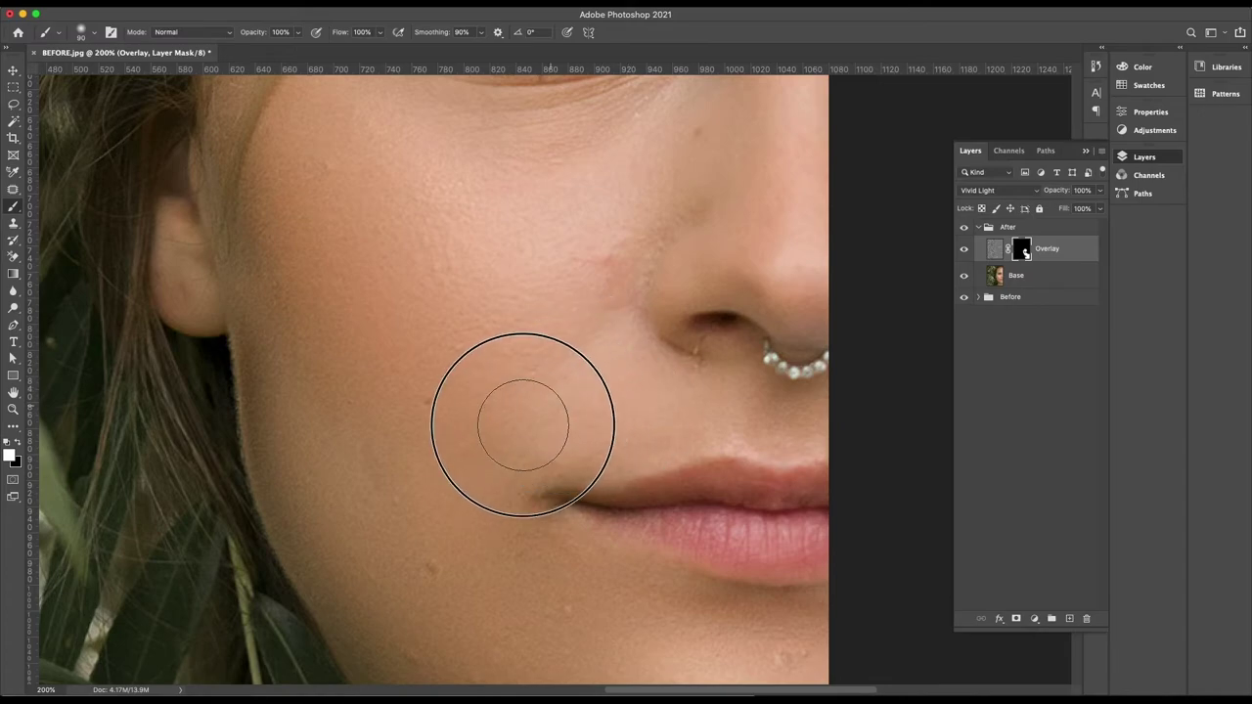
pyautogui.moveTo(677, 406); pyautogui.dragTo(886, 408)
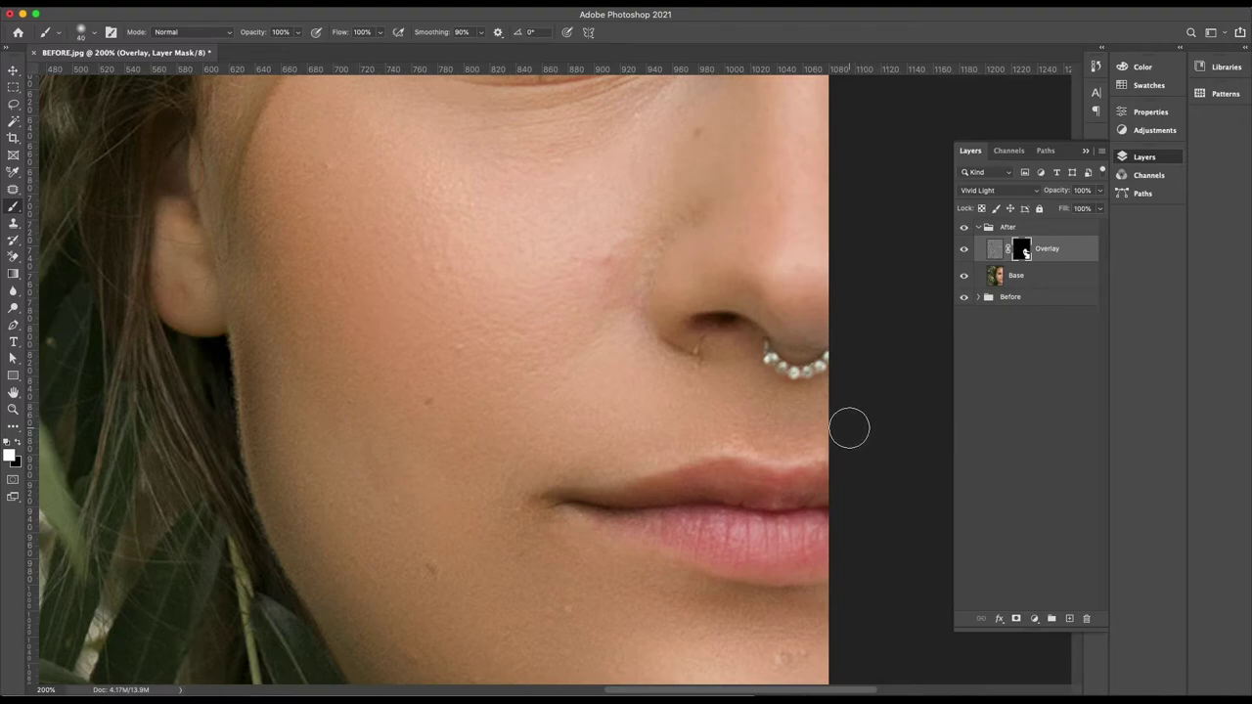
pyautogui.moveTo(793, 420); pyautogui.dragTo(464, 477)
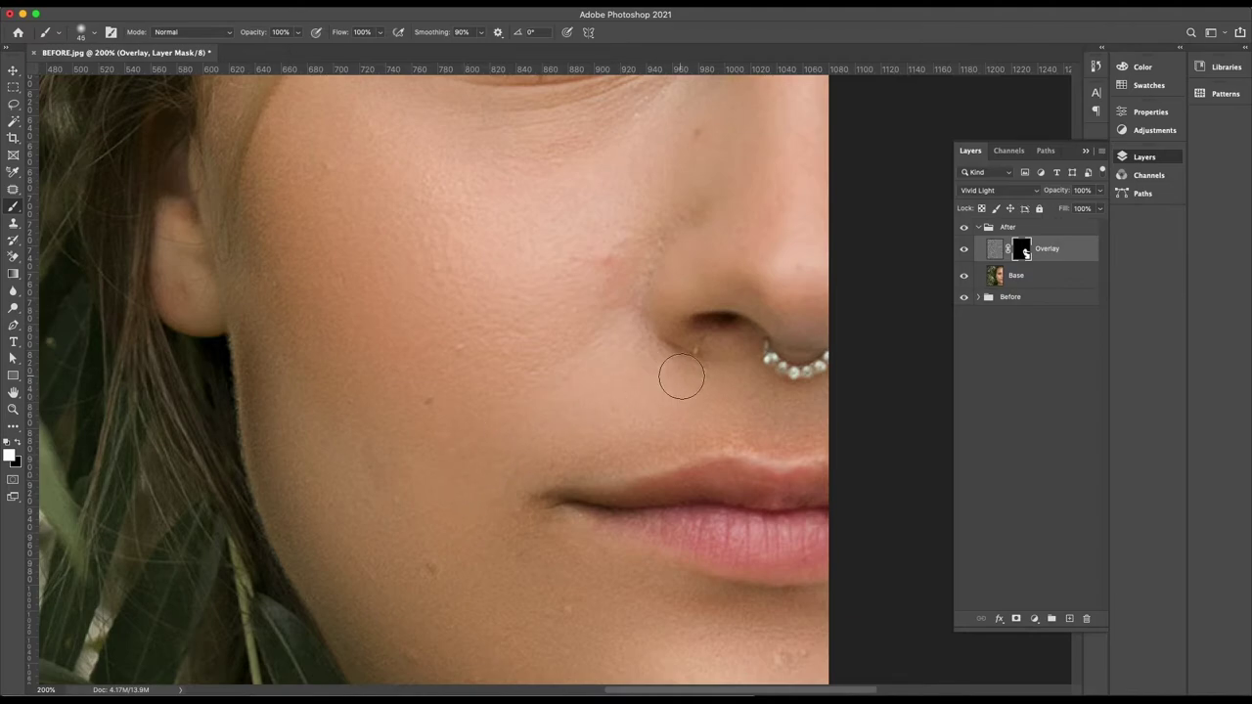
pyautogui.moveTo(613, 432)
pyautogui.mouseDown()
pyautogui.moveTo(690, 401)
pyautogui.moveTo(476, 475)
pyautogui.moveTo(472, 501)
pyautogui.mouseUp()
pyautogui.scroll(3, 757, 269)
pyautogui.scroll(3, 756, 269)
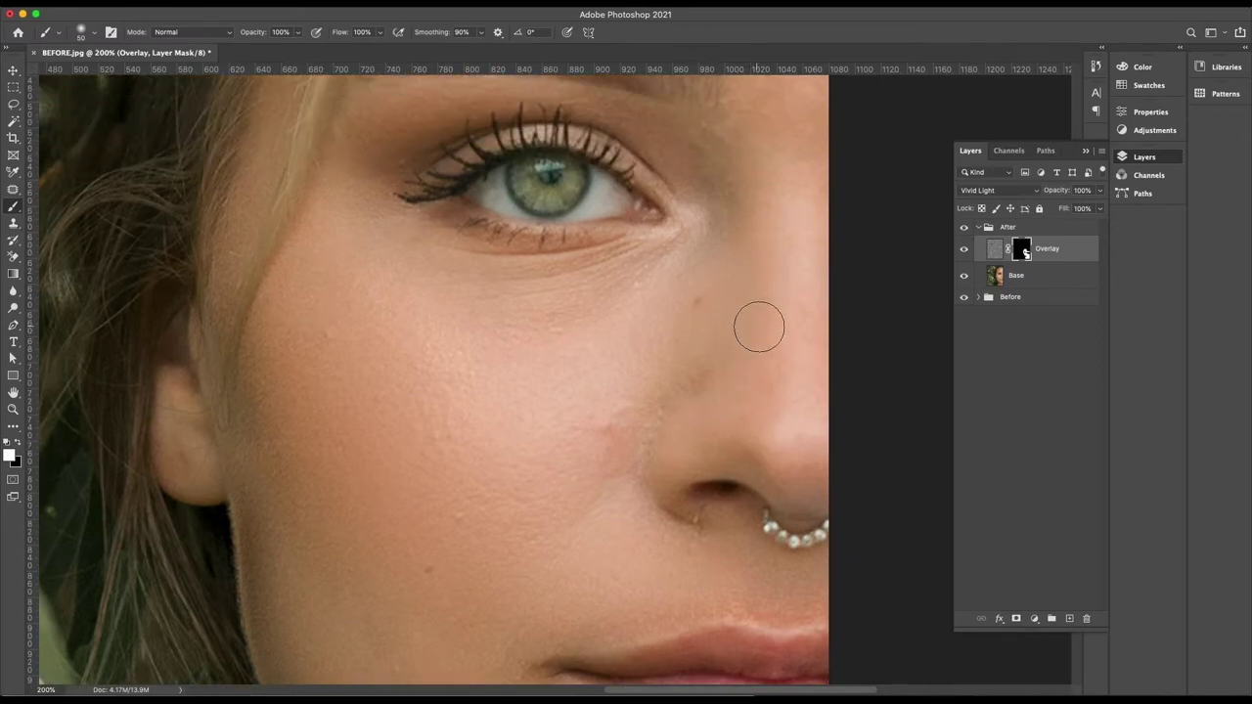
pyautogui.moveTo(780, 382); pyautogui.dragTo(665, 380)
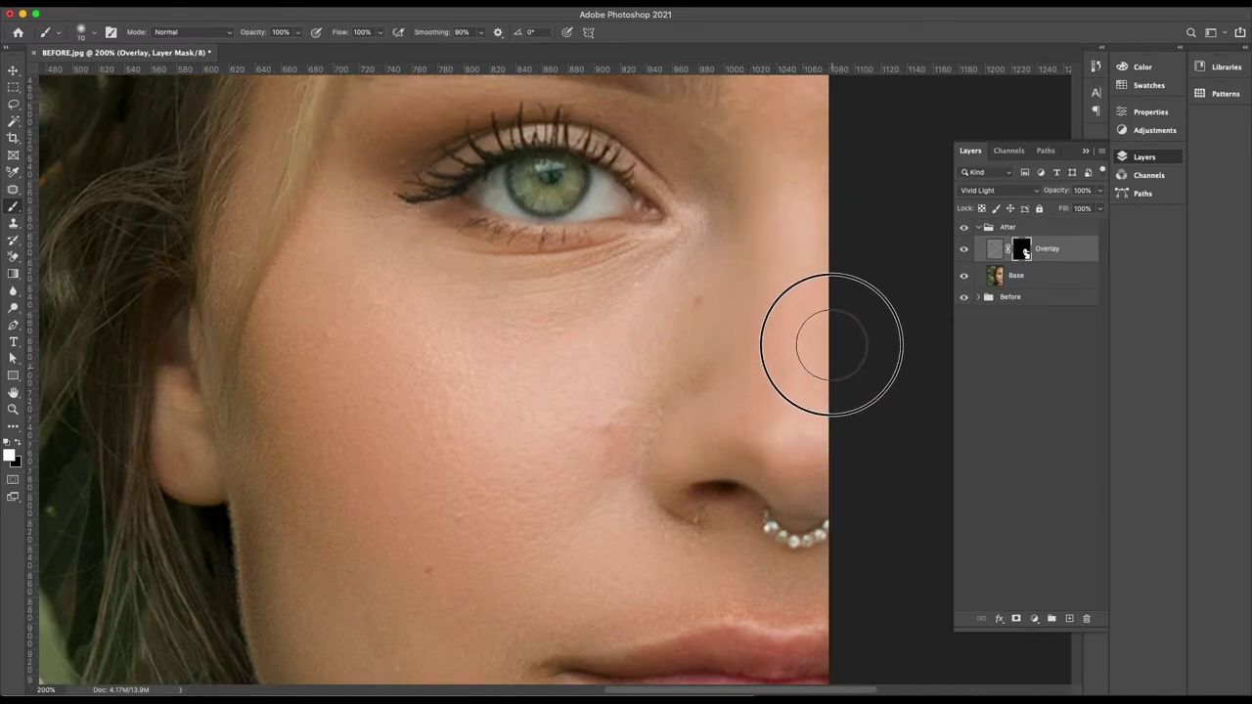
pyautogui.moveTo(665, 380)
pyautogui.mouseDown()
pyautogui.moveTo(576, 420)
pyautogui.moveTo(585, 522)
pyautogui.moveTo(578, 405)
pyautogui.moveTo(705, 293)
pyautogui.moveTo(514, 335)
pyautogui.moveTo(685, 288)
pyautogui.moveTo(476, 355)
pyautogui.mouseUp()
# Paint smoothing on the cheek under the eye and across the forehead with a larger brush.
pyautogui.scroll(2, 587, 364)
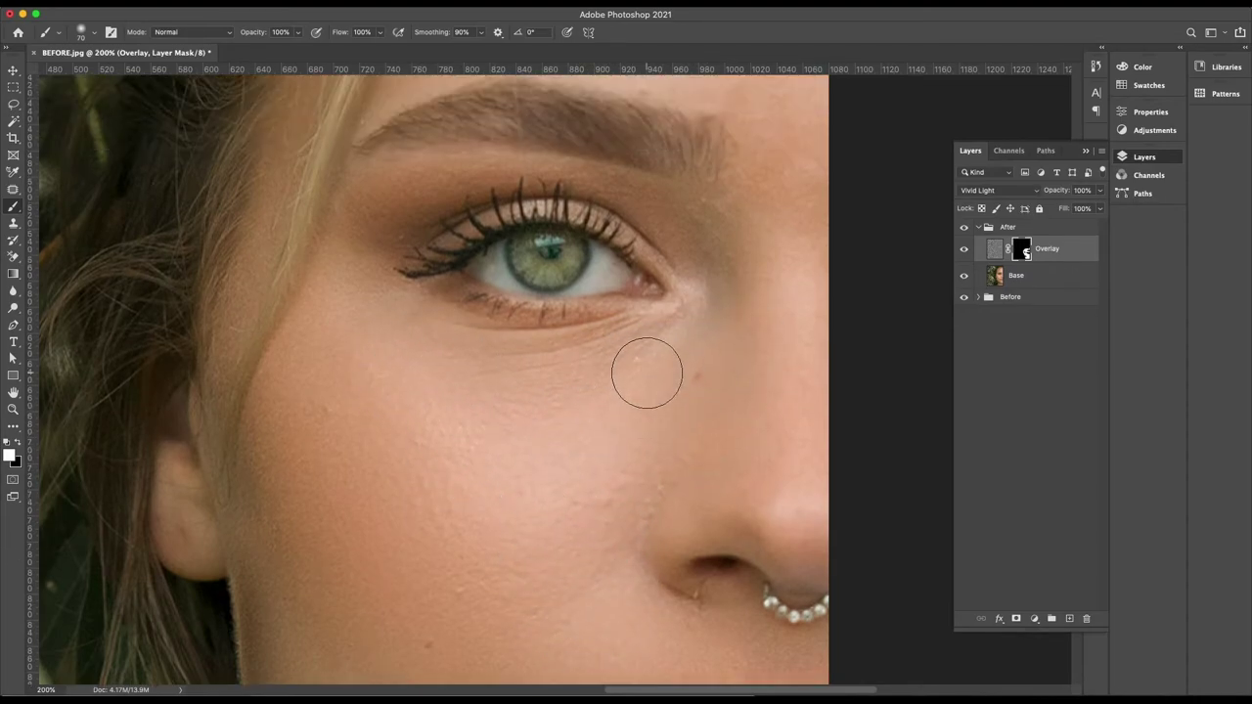
pyautogui.moveTo(705, 381)
pyautogui.mouseDown()
pyautogui.moveTo(782, 294)
pyautogui.moveTo(811, 391)
pyautogui.moveTo(811, 210)
pyautogui.moveTo(783, 397)
pyautogui.moveTo(791, 201)
pyautogui.moveTo(797, 398)
pyautogui.mouseUp()
pyautogui.scroll(2, 802, 301)
pyautogui.scroll(-1, 799, 392)
pyautogui.scroll(-2, 807, 391)
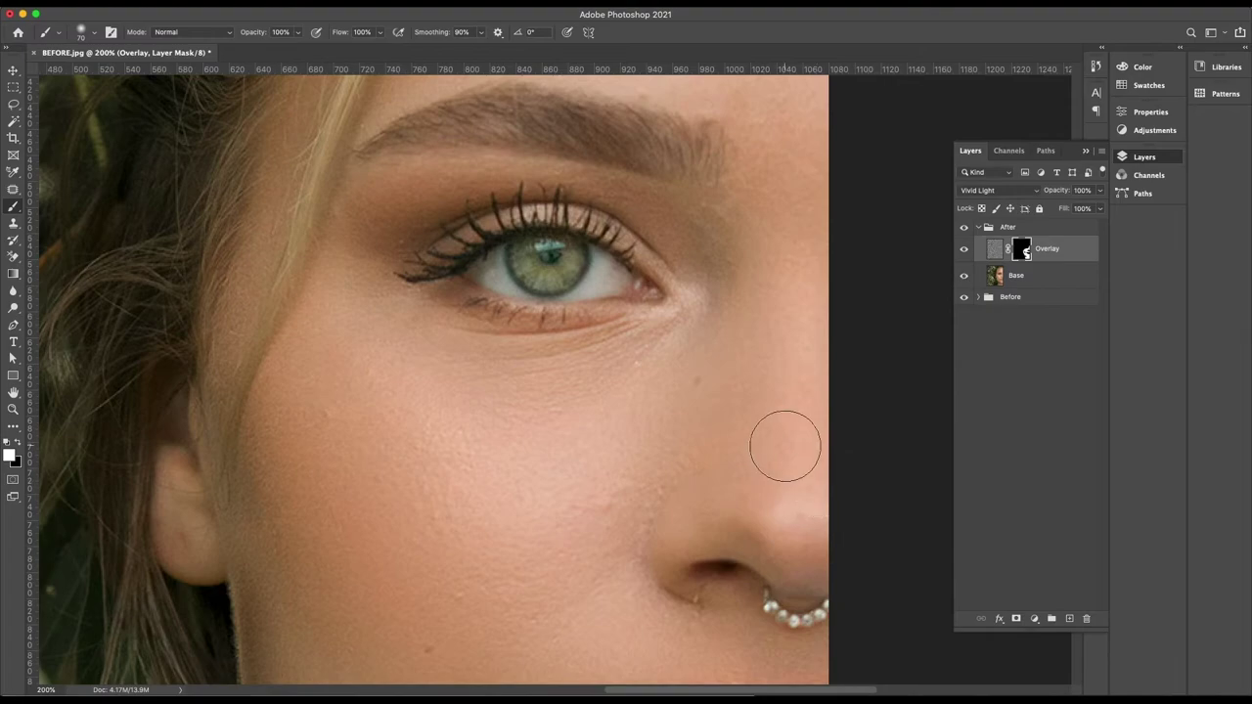
pyautogui.scroll(4, 783, 439)
pyautogui.scroll(2, 787, 442)
pyautogui.scroll(4, 787, 443)
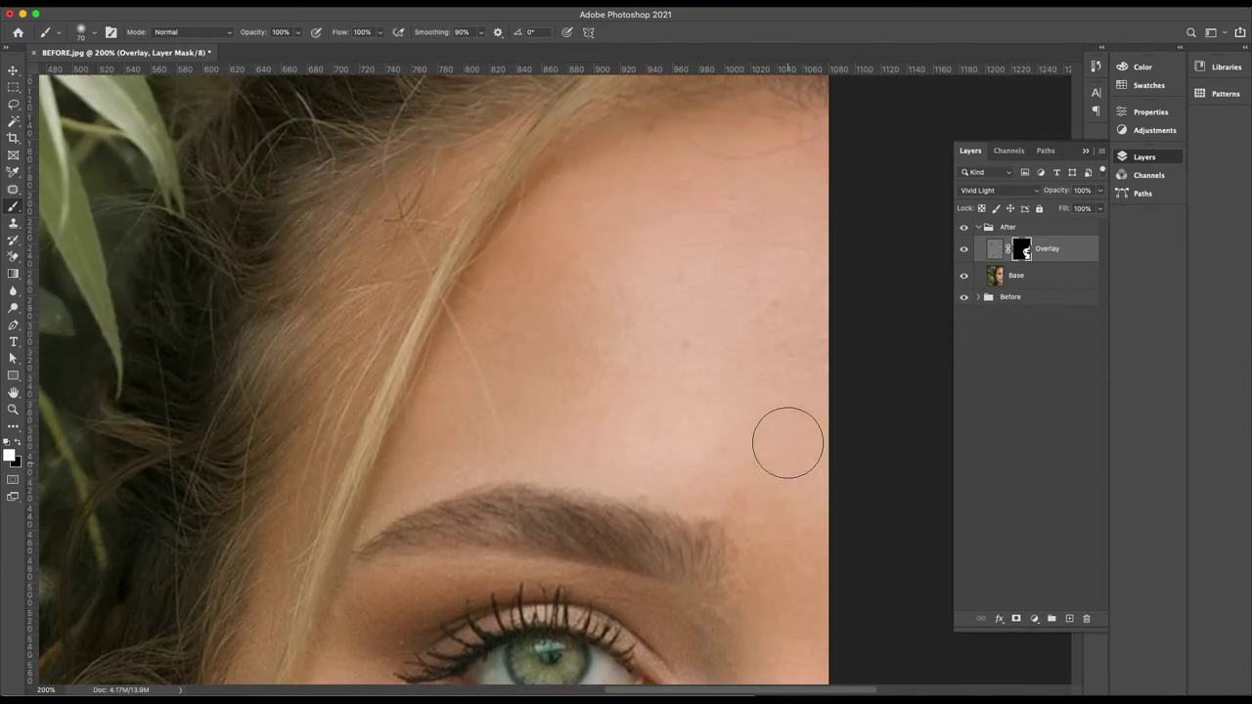
pyautogui.scroll(2, 787, 442)
pyautogui.press(']')
pyautogui.press(']')
pyautogui.press(']')
pyautogui.press(']')
pyautogui.press(']')
pyautogui.press(']')
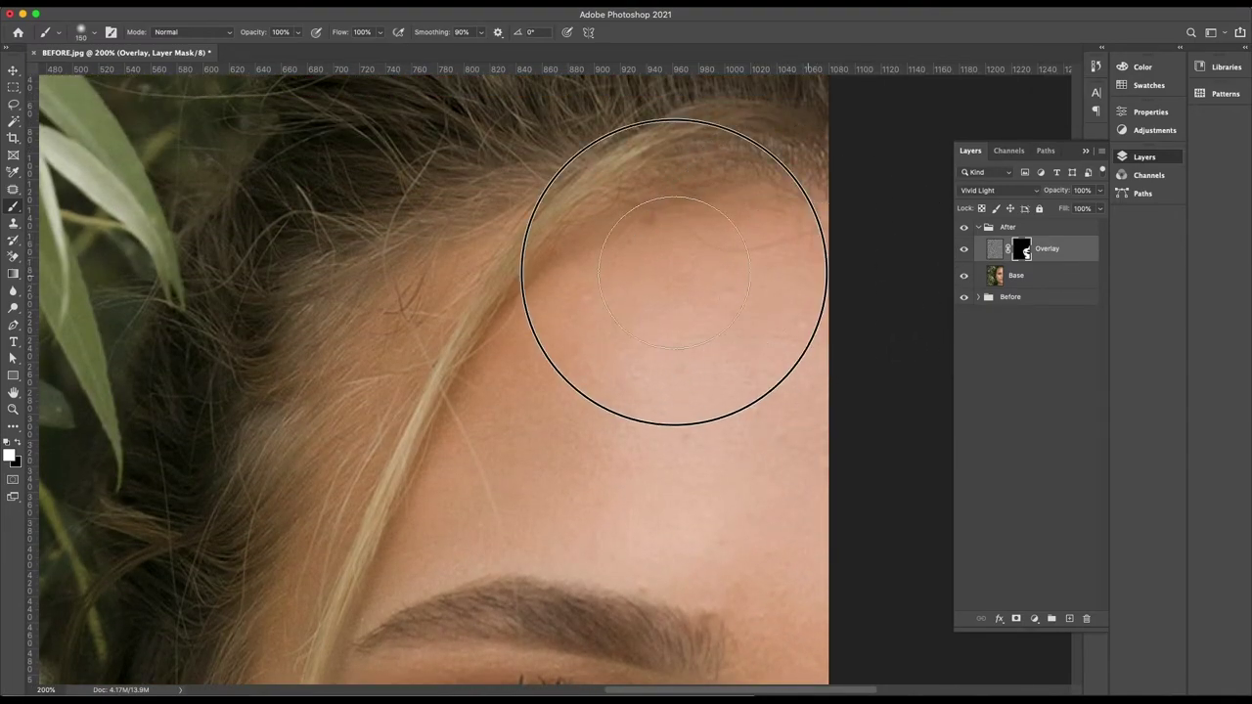
pyautogui.moveTo(719, 479)
pyautogui.mouseDown()
pyautogui.moveTo(724, 369)
pyautogui.moveTo(478, 392)
pyautogui.moveTo(812, 342)
pyautogui.moveTo(783, 362)
pyautogui.mouseUp()
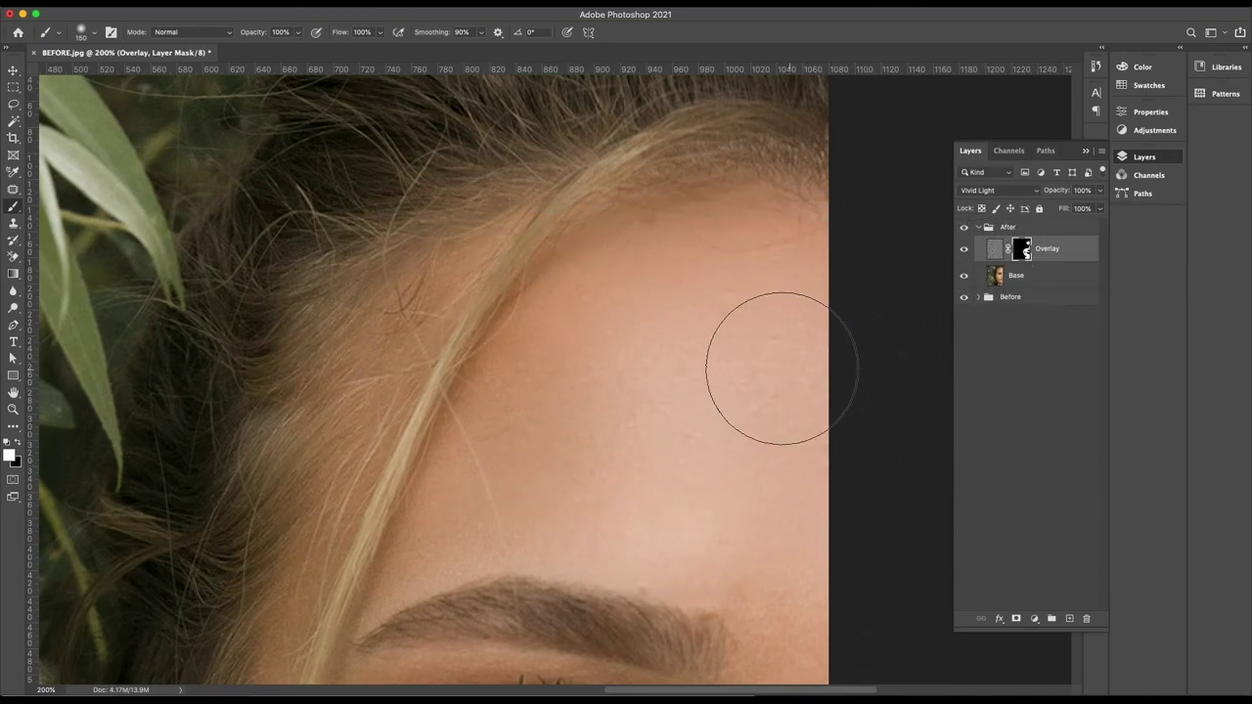
pyautogui.scroll(-1, 753, 367)
pyautogui.moveTo(825, 441)
pyautogui.mouseDown()
pyautogui.moveTo(495, 413)
pyautogui.moveTo(978, 525)
pyautogui.moveTo(634, 428)
pyautogui.moveTo(489, 408)
pyautogui.moveTo(735, 201)
pyautogui.moveTo(525, 256)
pyautogui.mouseUp()
# Smooth the skin above the eyebrow and along the upper eyelid crease, undoing one bad stroke.
pyautogui.scroll(-3, 332, 381)
pyautogui.scroll(-2, 357, 294)
pyautogui.press(']')
pyautogui.press(']')
pyautogui.press(']')
pyautogui.press('[')
pyautogui.press('[')
pyautogui.press('[')
pyautogui.press('[')
pyautogui.press('[')
pyautogui.press('[')
pyautogui.moveTo(711, 326)
pyautogui.mouseDown()
pyautogui.moveTo(533, 290)
pyautogui.moveTo(400, 311)
pyautogui.moveTo(796, 337)
pyautogui.mouseUp()
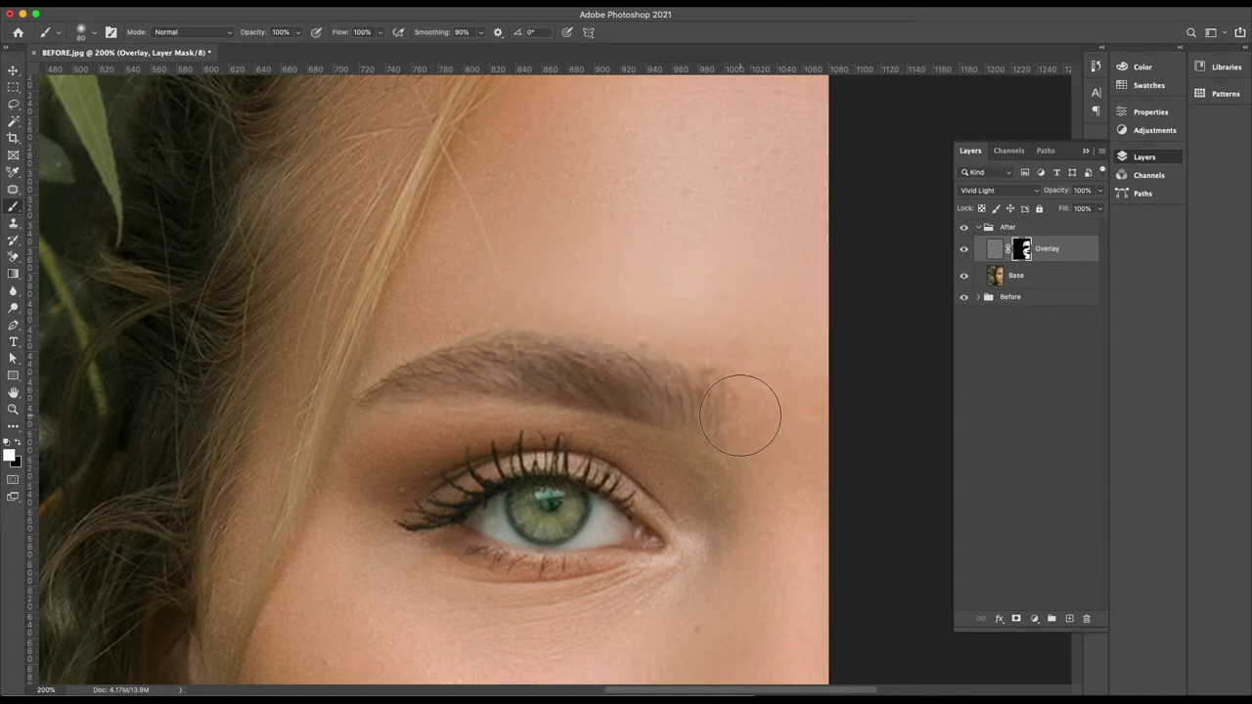
pyautogui.moveTo(690, 478)
pyautogui.mouseDown()
pyautogui.moveTo(665, 447)
pyautogui.moveTo(581, 420)
pyautogui.moveTo(419, 420)
pyautogui.moveTo(350, 457)
pyautogui.moveTo(361, 447)
pyautogui.mouseUp()
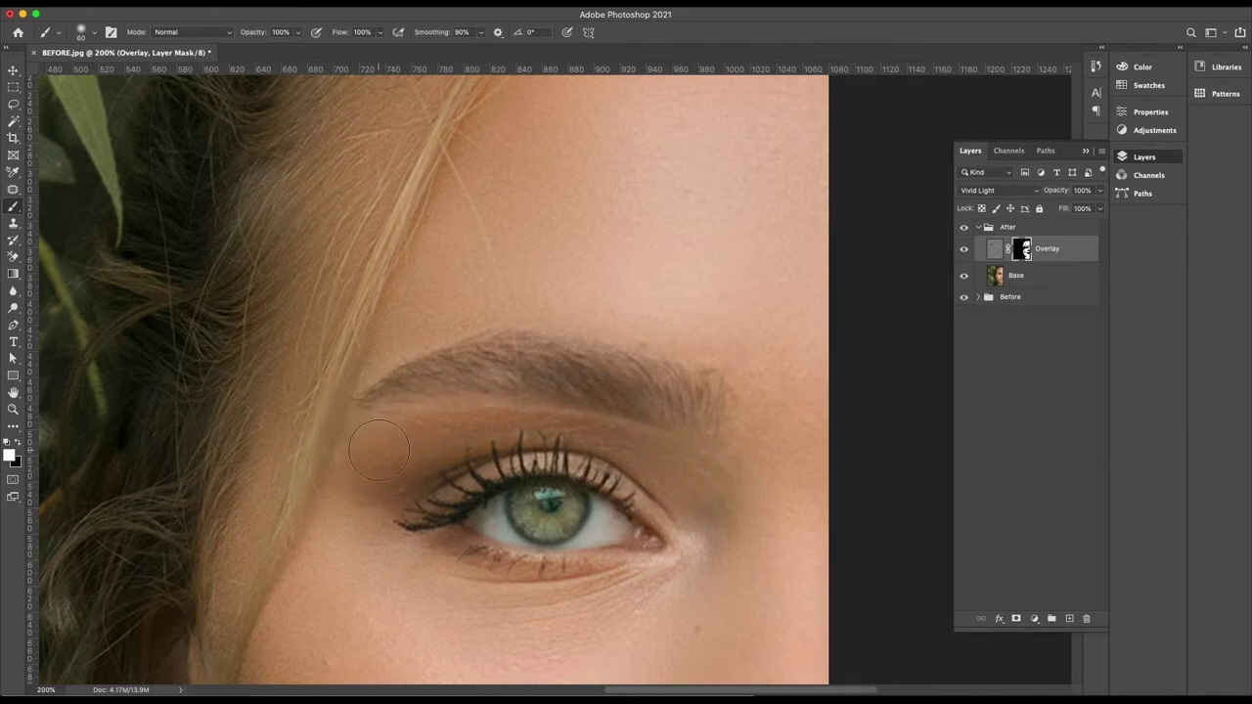
pyautogui.hotkey('ctrl', 'z')
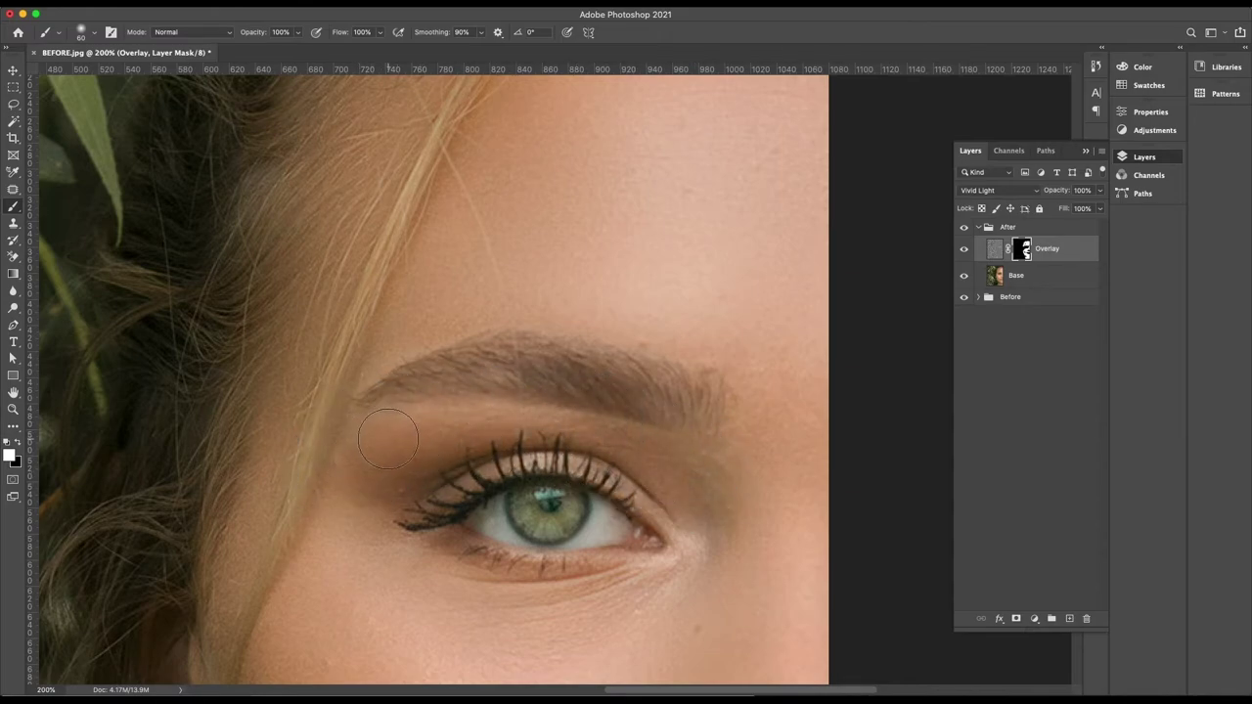
pyautogui.moveTo(447, 414)
pyautogui.mouseDown()
pyautogui.moveTo(551, 377)
pyautogui.moveTo(789, 469)
pyautogui.mouseUp()
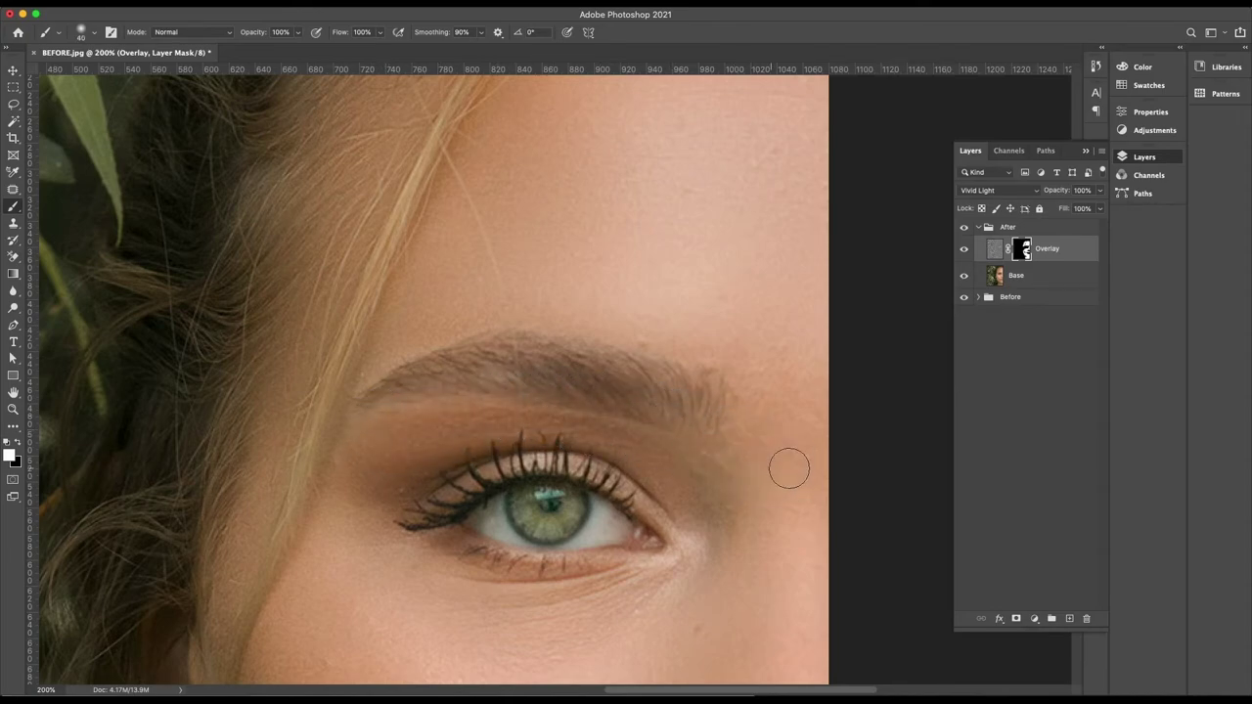
# Touch up smoothing on the under-eye skin and upper cheek.
pyautogui.scroll(-5, 750, 417)
pyautogui.moveTo(682, 285)
pyautogui.mouseDown()
pyautogui.moveTo(727, 444)
pyautogui.moveTo(738, 445)
pyautogui.mouseUp()
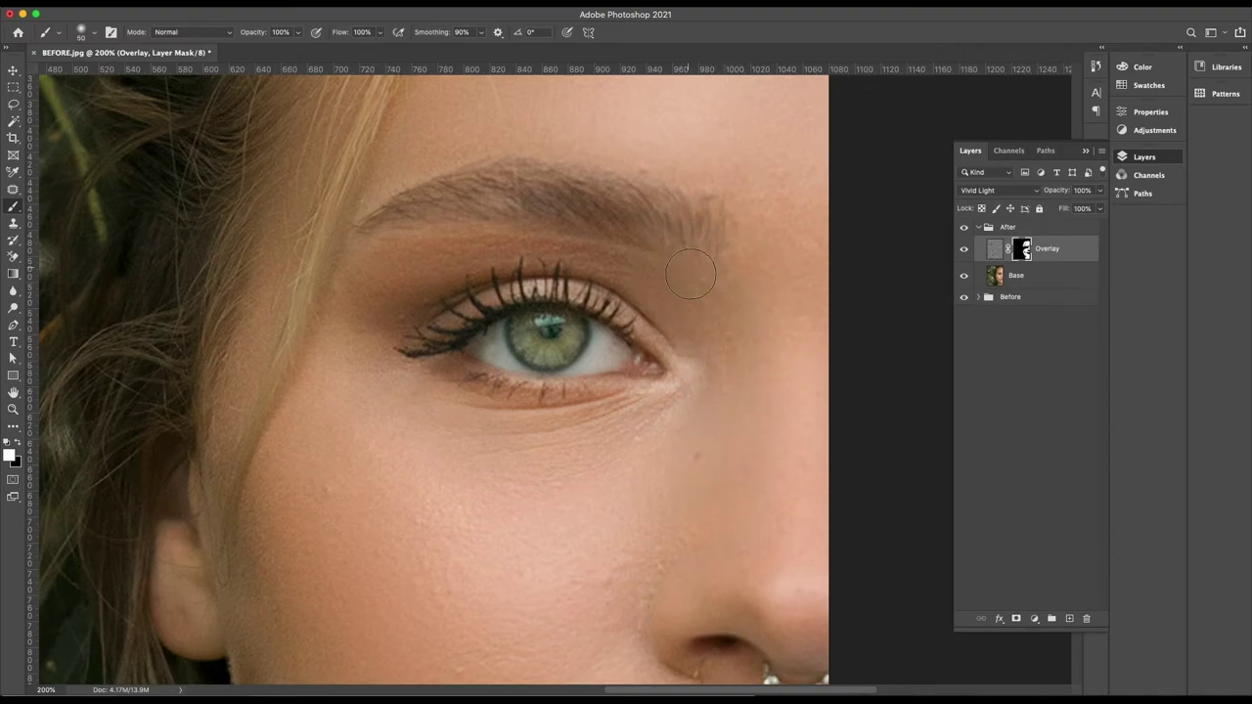
pyautogui.moveTo(747, 385); pyautogui.dragTo(749, 322)
pyautogui.scroll(-3, 715, 342)
pyautogui.click(503, 462)
pyautogui.moveTo(588, 475); pyautogui.dragTo(543, 485)
pyautogui.hotkey('ctrl', '0')
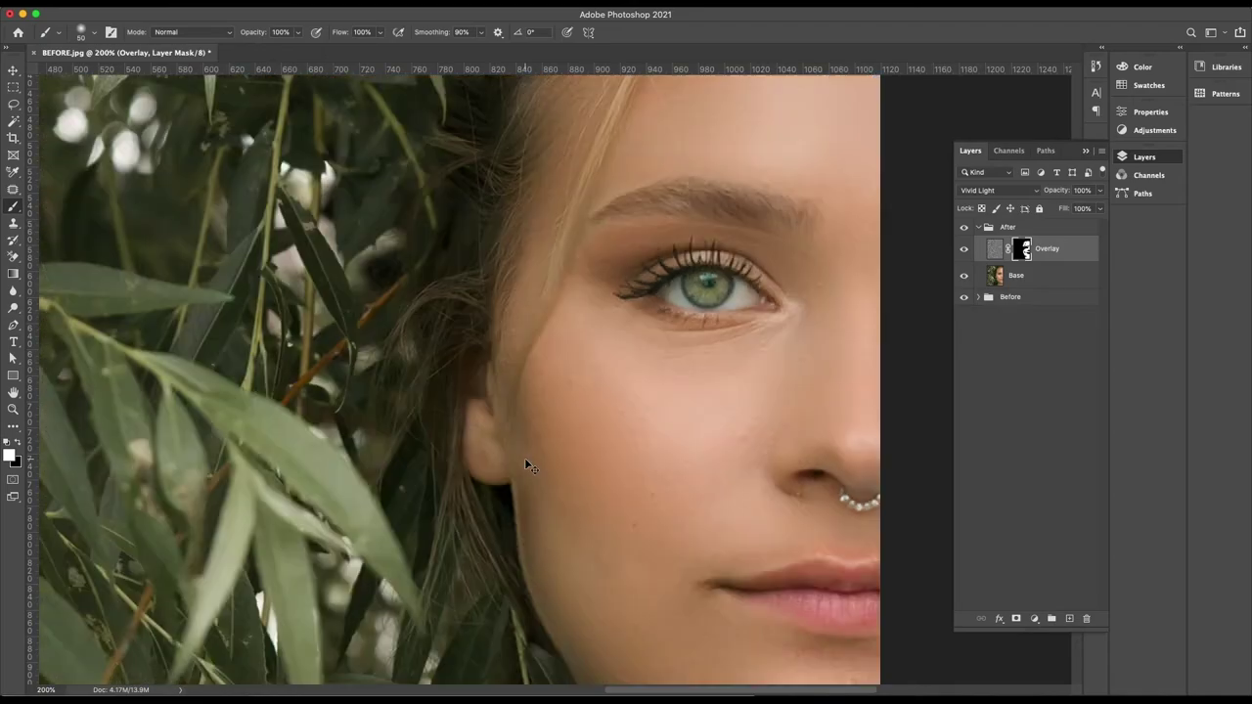
# Toggle the After group off and on to compare the retouch with the original.
pyautogui.click(964, 228)
pyautogui.click(964, 228)
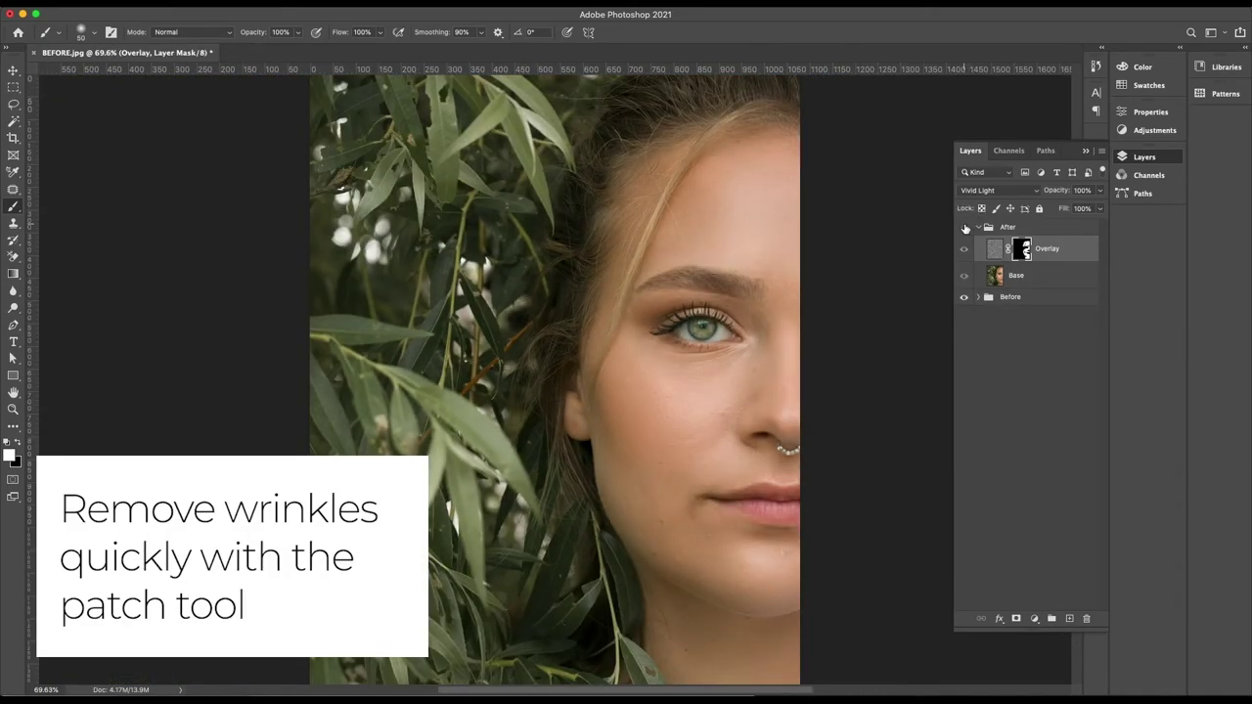
pyautogui.click(965, 228)
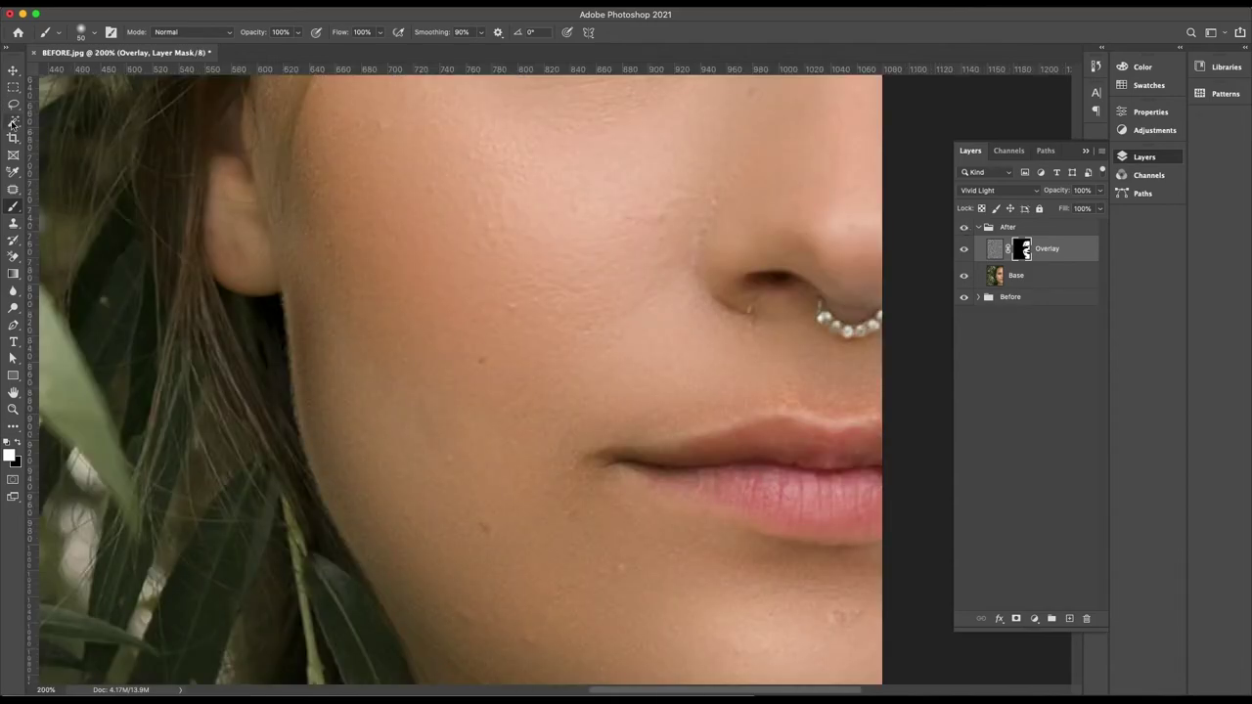
pyautogui.click(13, 188)
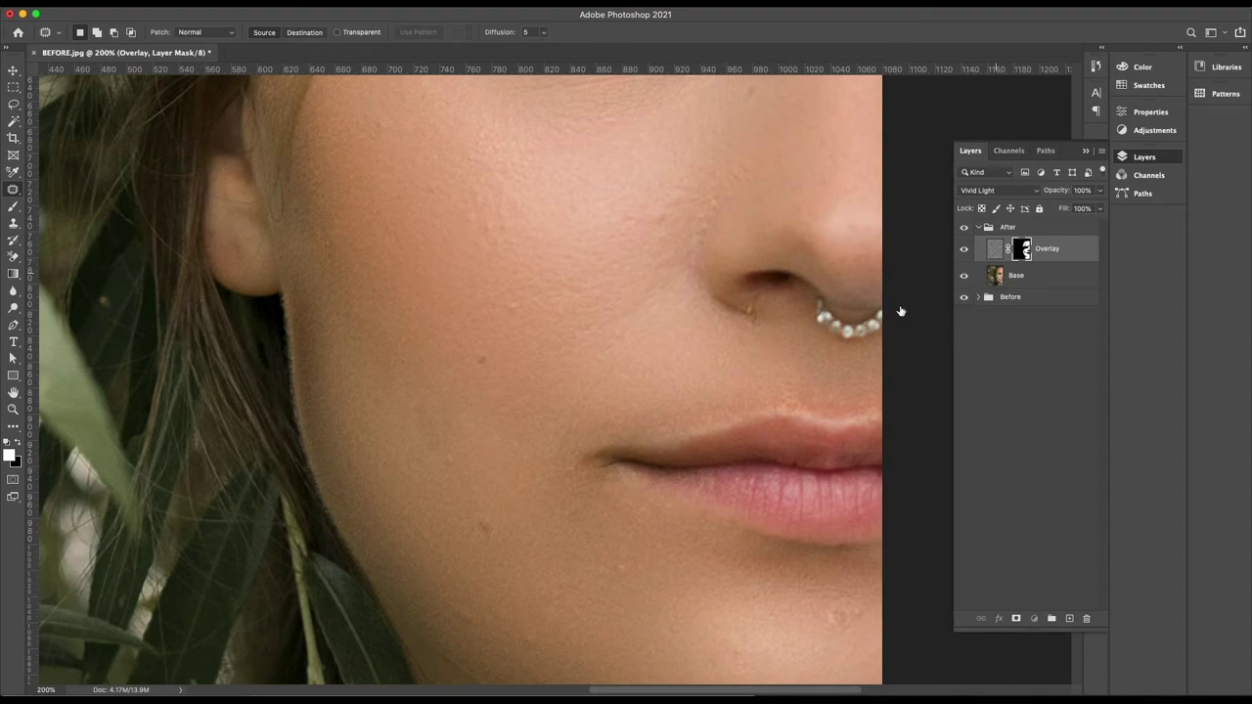
# On the Base layer, patch the lower-cheek blemish and the one beside the mouth.
pyautogui.hotkey('alt', '[')
pyautogui.moveTo(489, 347); pyautogui.dragTo(492, 378)
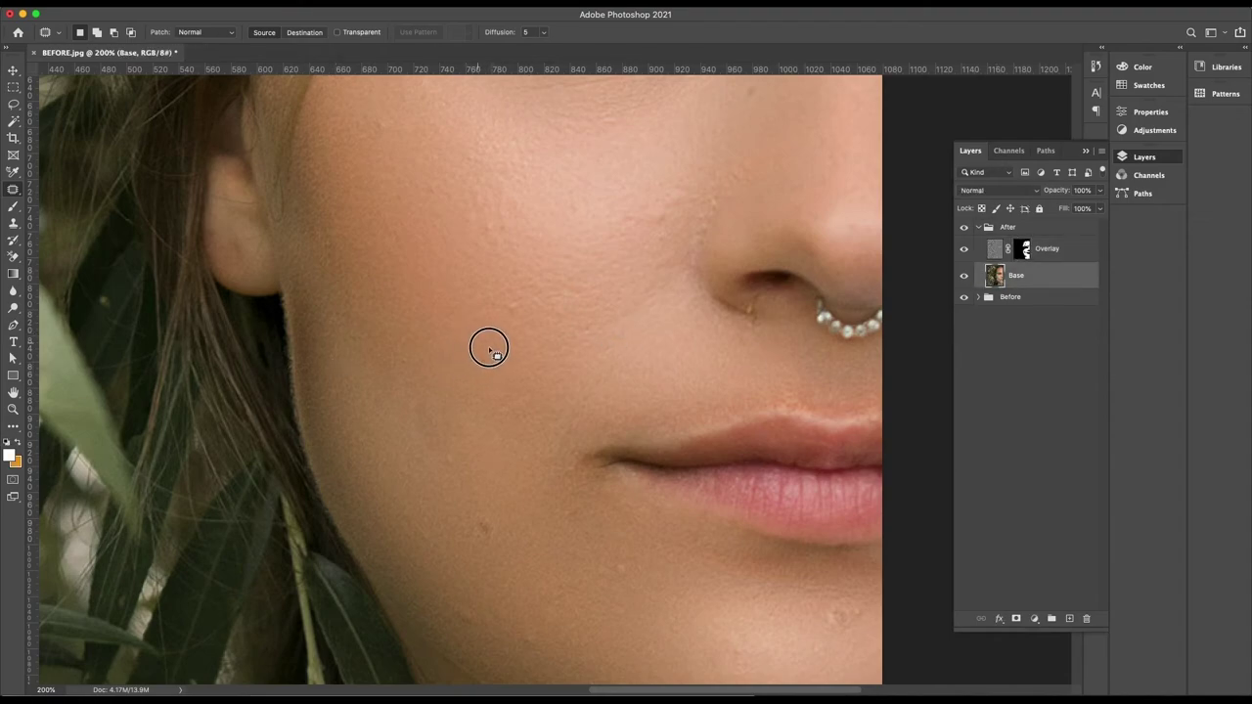
pyautogui.moveTo(487, 362); pyautogui.dragTo(475, 387)
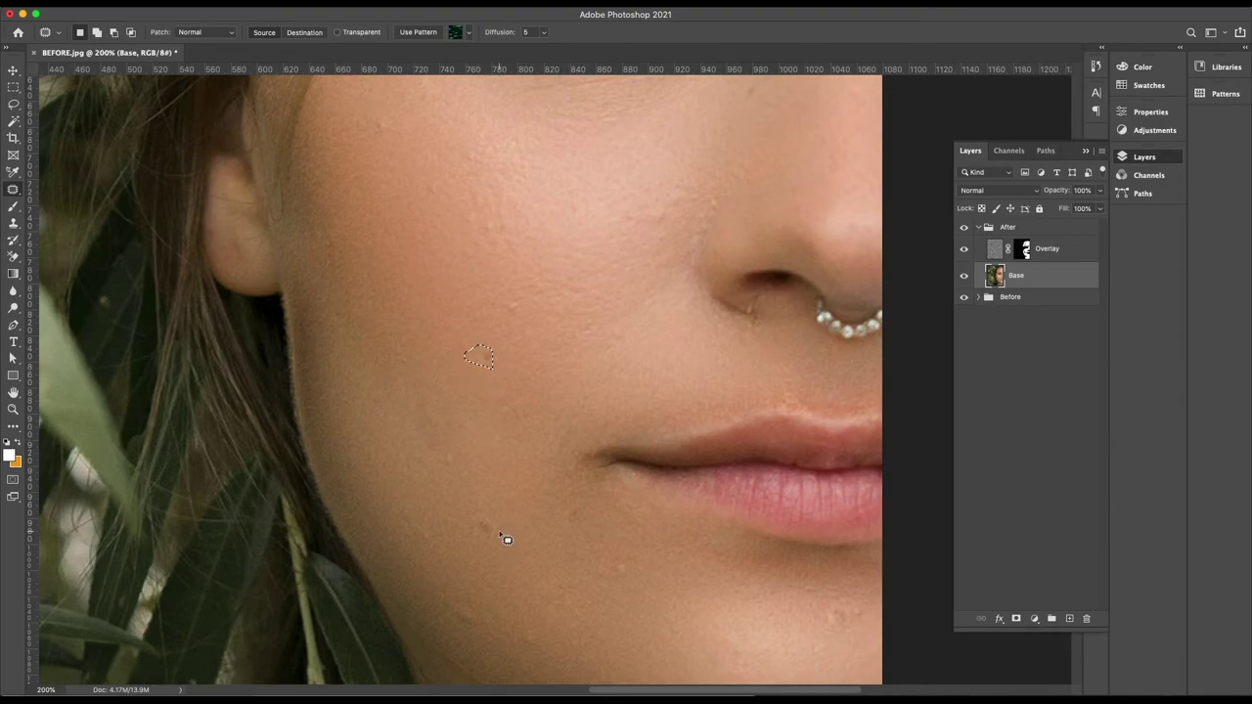
pyautogui.moveTo(502, 532); pyautogui.dragTo(500, 379)
pyautogui.moveTo(496, 366); pyautogui.dragTo(501, 361)
pyautogui.scroll(-2, 519, 437)
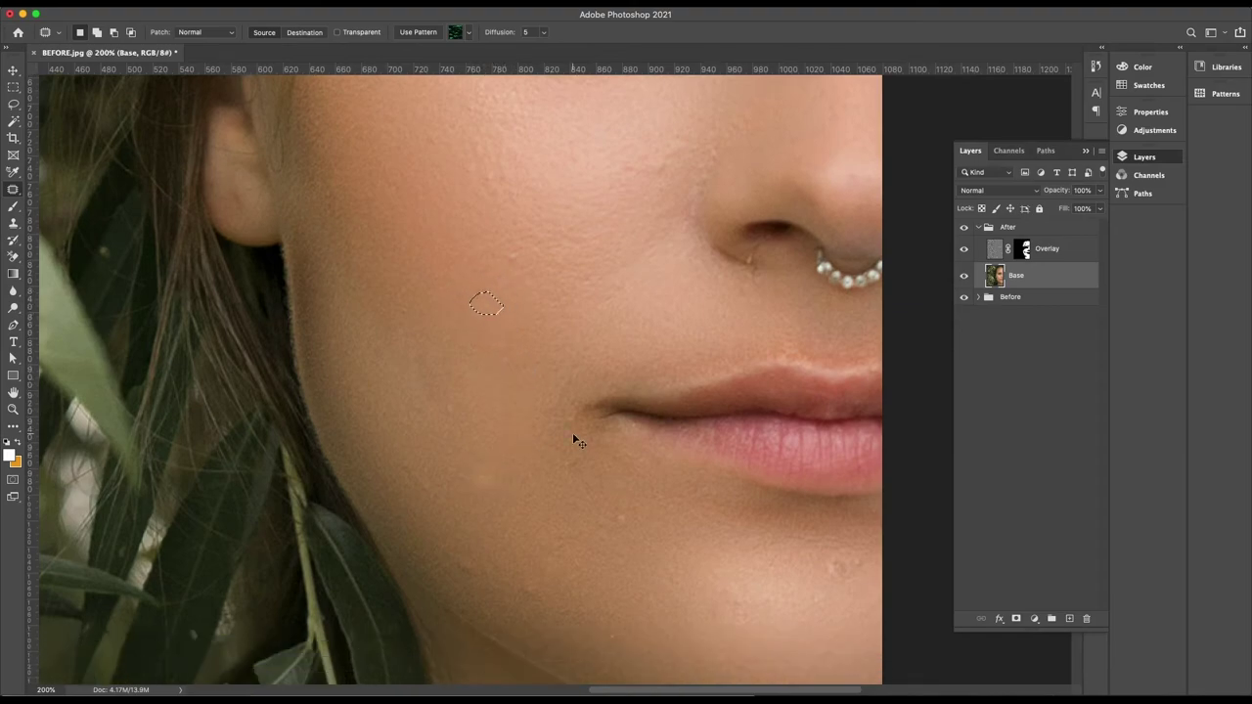
pyautogui.scroll(-2, 629, 389)
pyautogui.moveTo(544, 556); pyautogui.dragTo(598, 607)
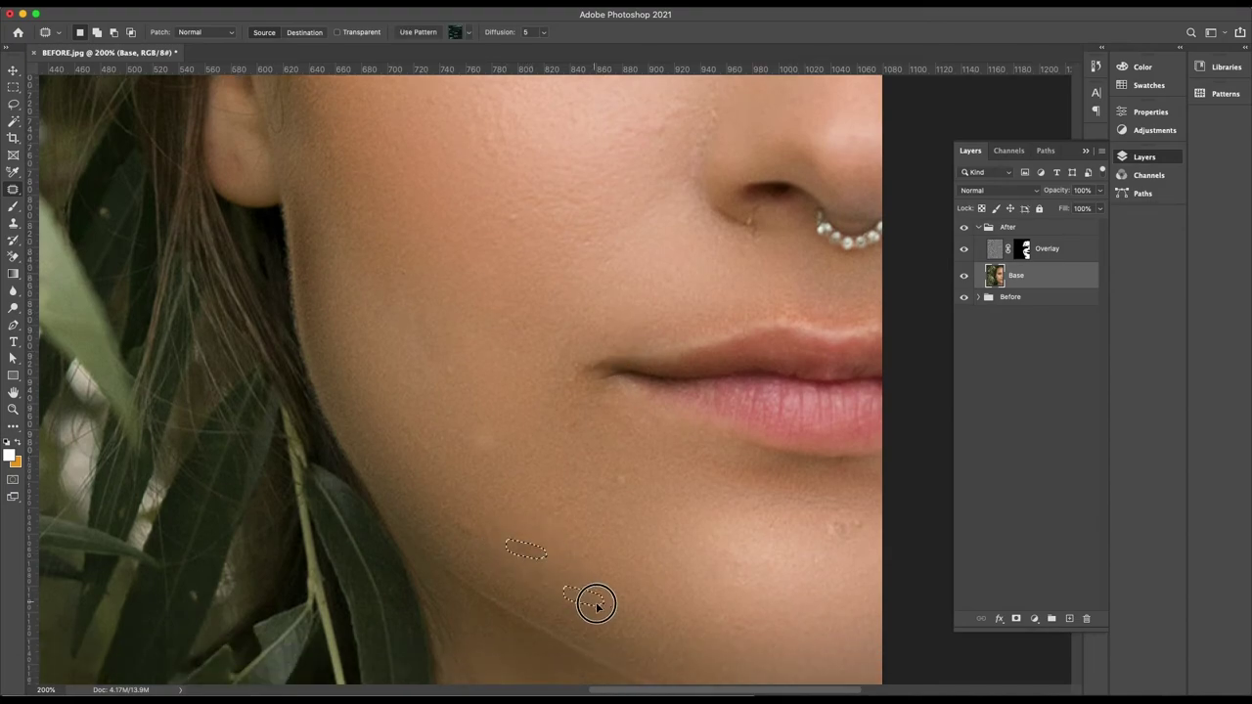
# Patch the remaining blemishes on the jaw, lower cheek and chin.
pyautogui.moveTo(475, 540)
pyautogui.mouseDown()
pyautogui.moveTo(458, 517)
pyautogui.moveTo(476, 539)
pyautogui.mouseUp()
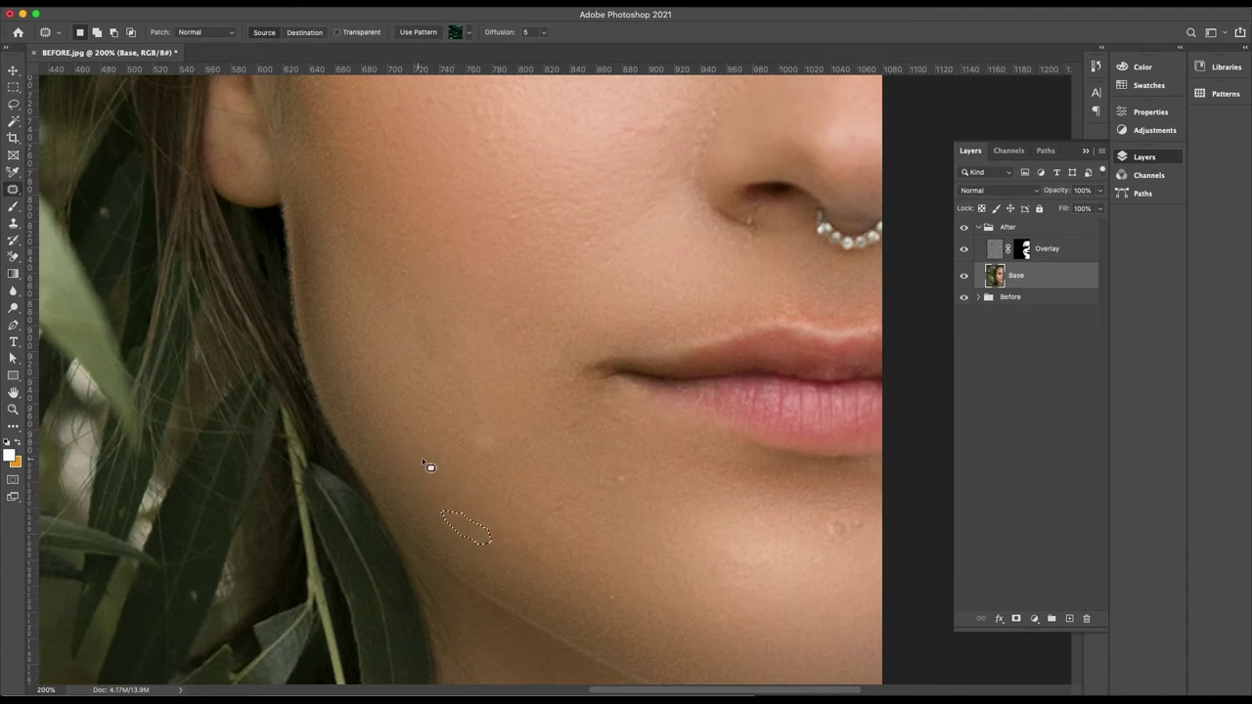
pyautogui.moveTo(482, 445)
pyautogui.mouseDown()
pyautogui.moveTo(500, 424)
pyautogui.moveTo(497, 441)
pyautogui.mouseUp()
pyautogui.moveTo(638, 494); pyautogui.dragTo(646, 499)
pyautogui.moveTo(854, 545); pyautogui.dragTo(870, 547)
pyautogui.moveTo(849, 543); pyautogui.dragTo(671, 516)
pyautogui.moveTo(794, 509)
pyautogui.mouseDown()
pyautogui.moveTo(887, 506)
pyautogui.moveTo(825, 506)
pyautogui.moveTo(743, 549)
pyautogui.mouseUp()
pyautogui.hotkey('ctrl', '0')
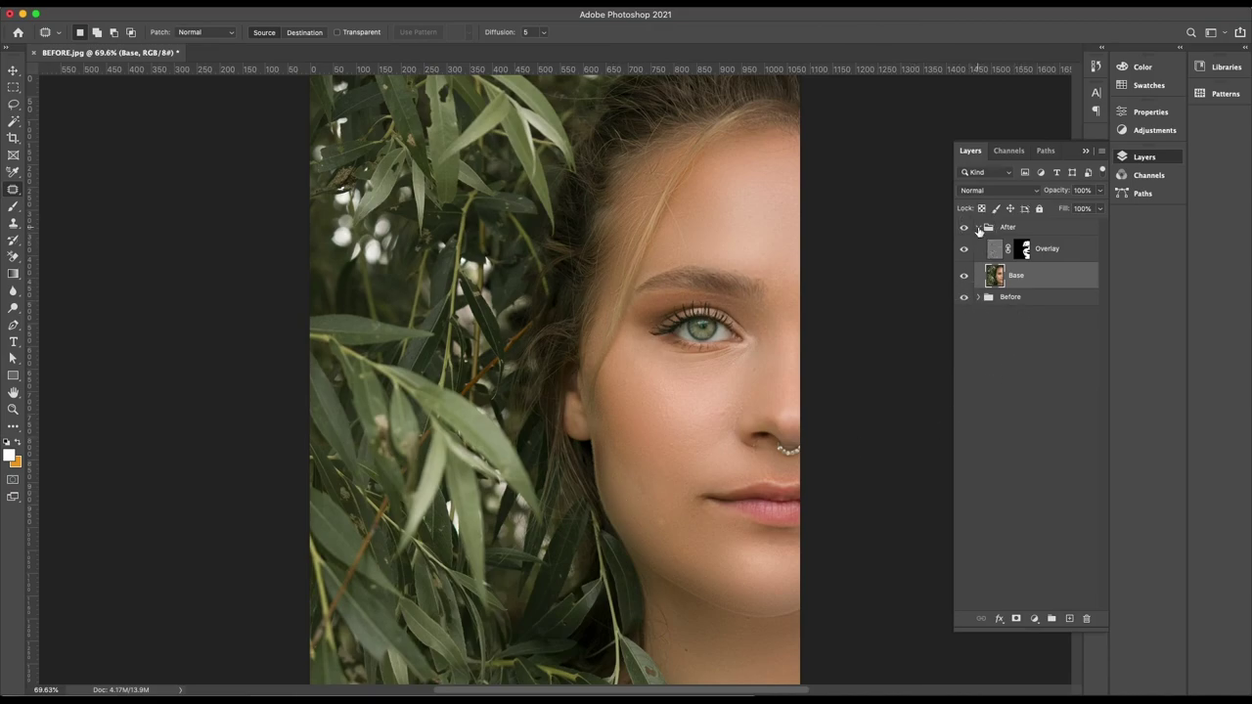
# Collapse the After group in the Layers panel to show the finished retouched portrait.
pyautogui.click(979, 229)
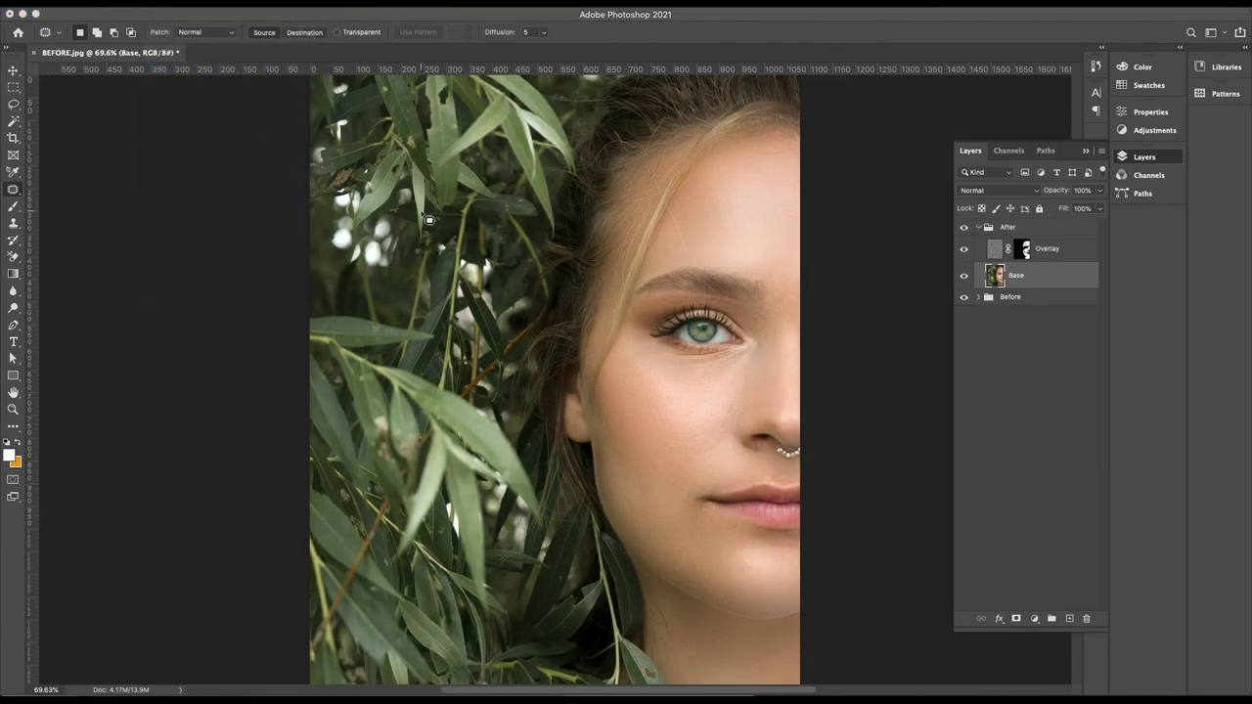
pyautogui.click(979, 228)
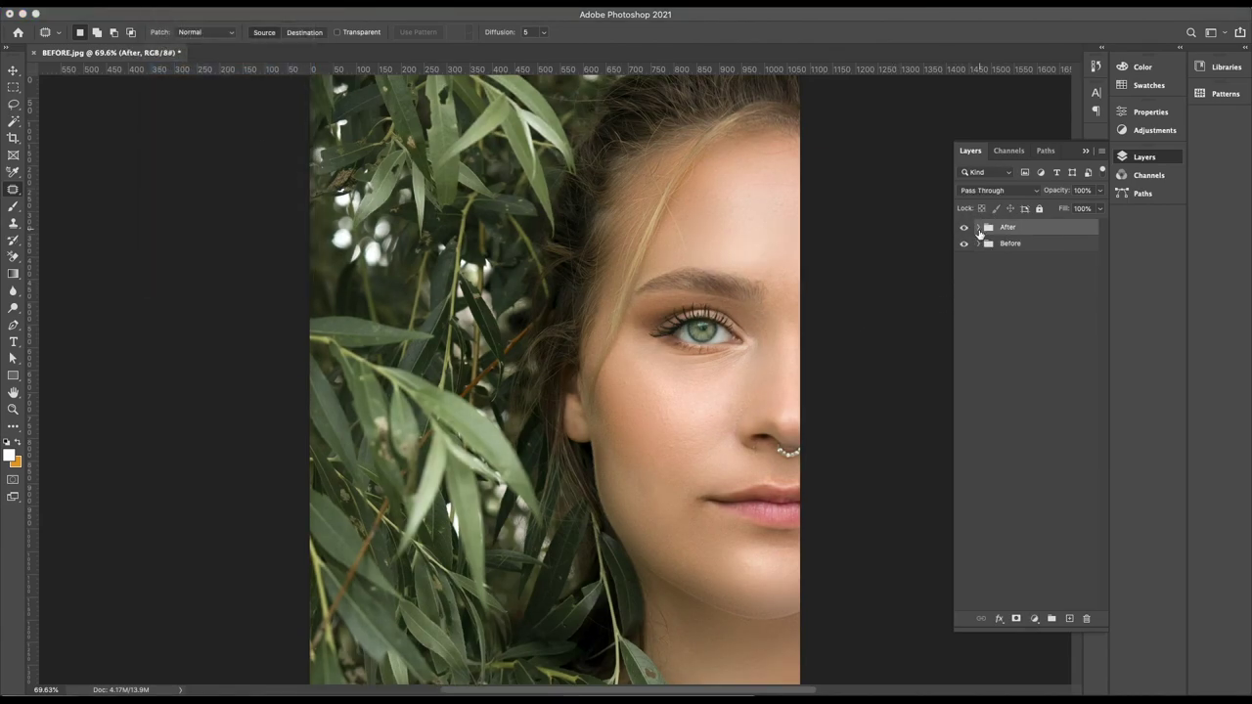